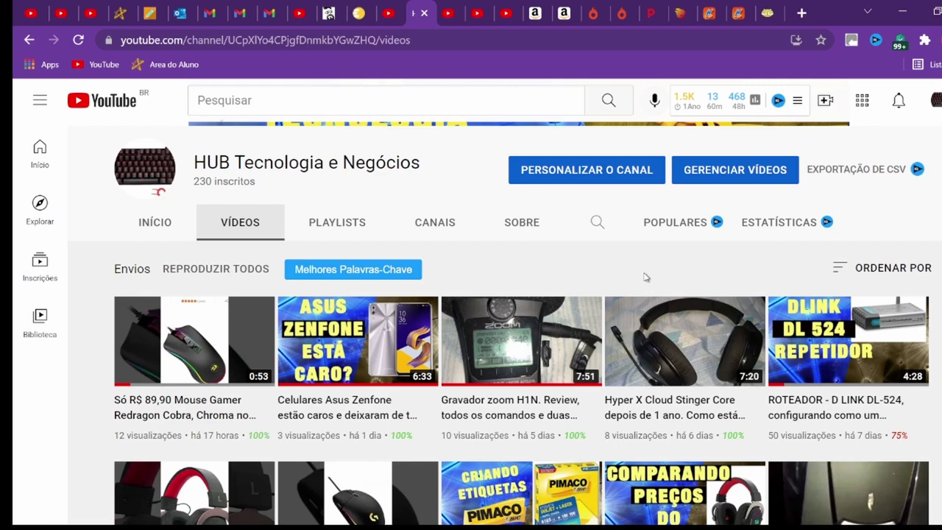
pyautogui.scroll(-2, 648, 353)
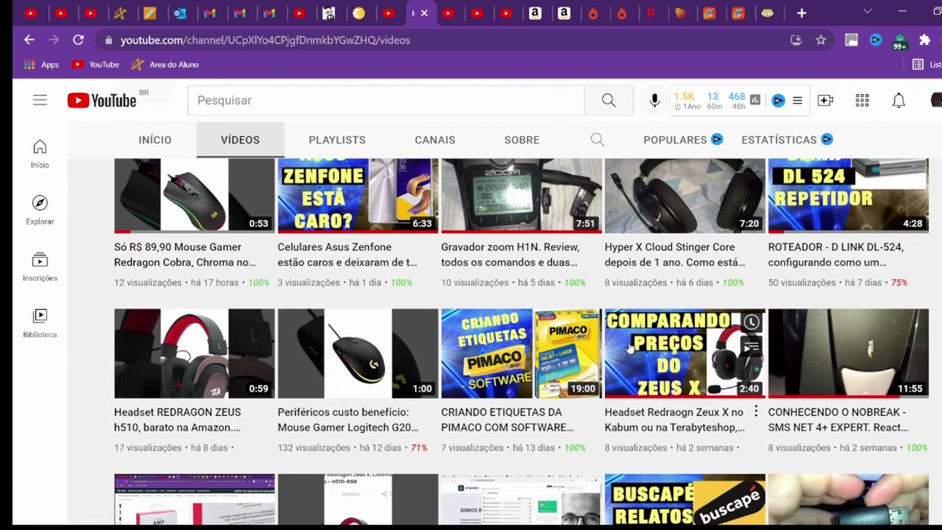
pyautogui.scroll(1, 630, 349)
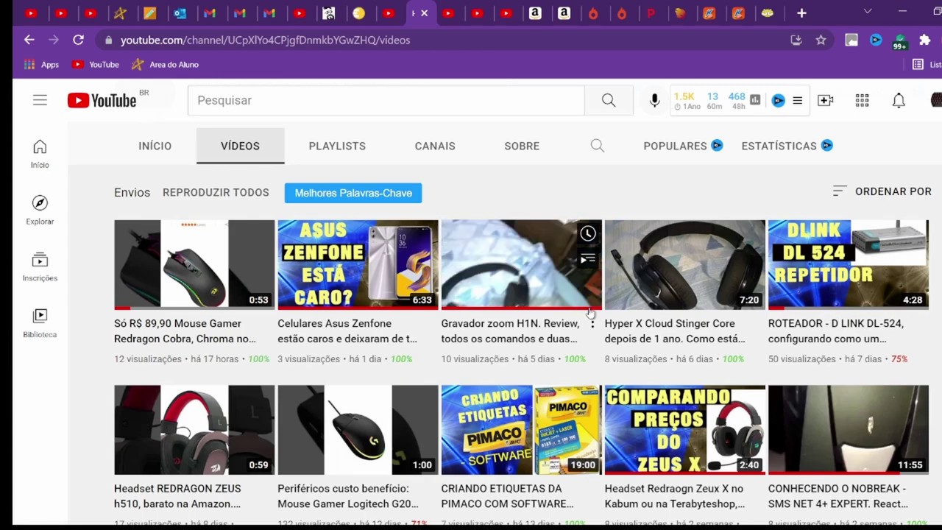
pyautogui.scroll(-4, 590, 313)
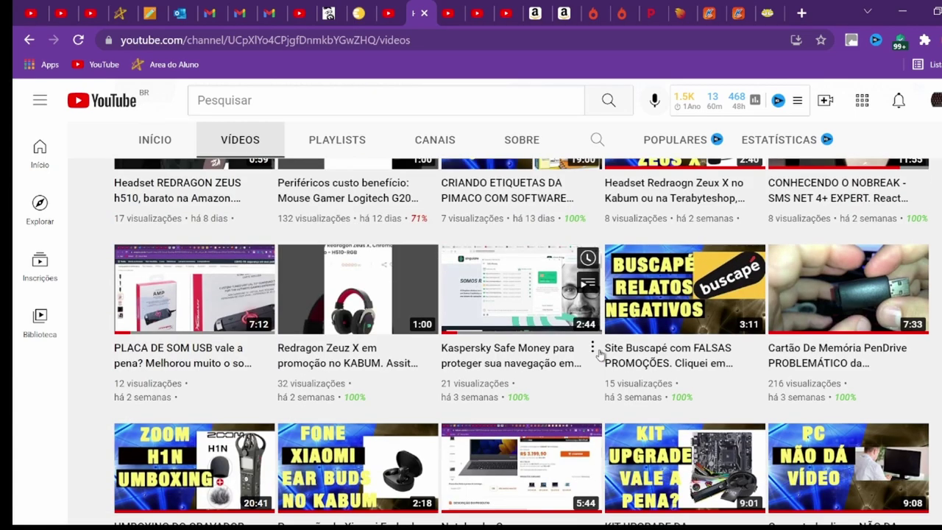
pyautogui.scroll(-3, 600, 354)
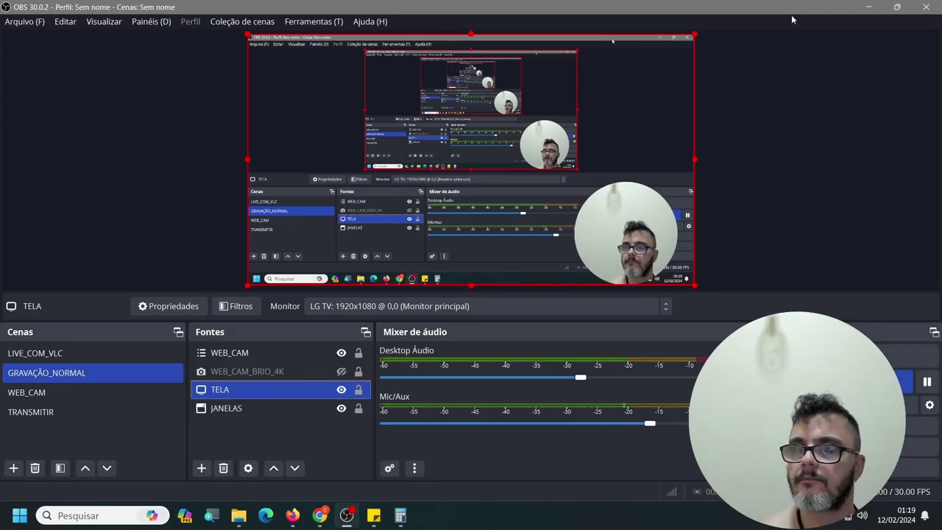
# - Minimize the OBS window and open the Recycle Bin from the desktop to get a file browsing window
pyautogui.click(873, 9)
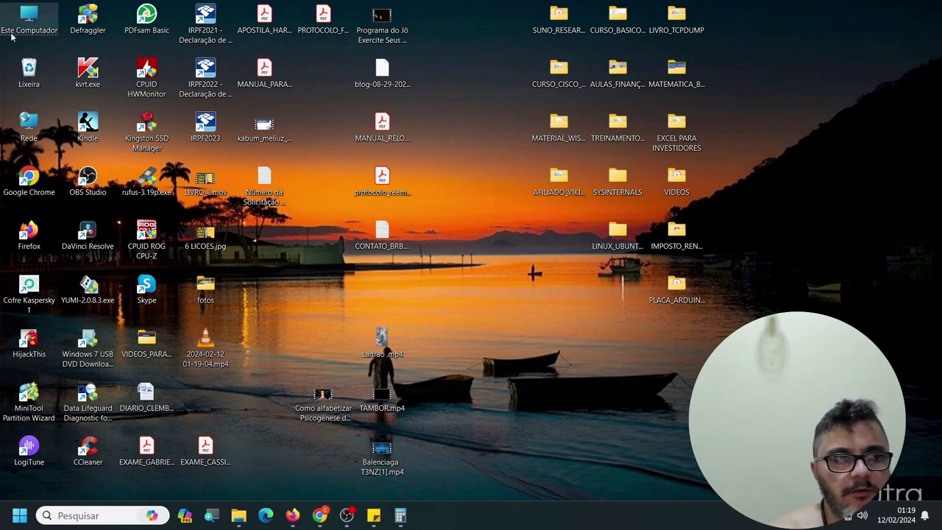
pyautogui.doubleClick(28, 82)
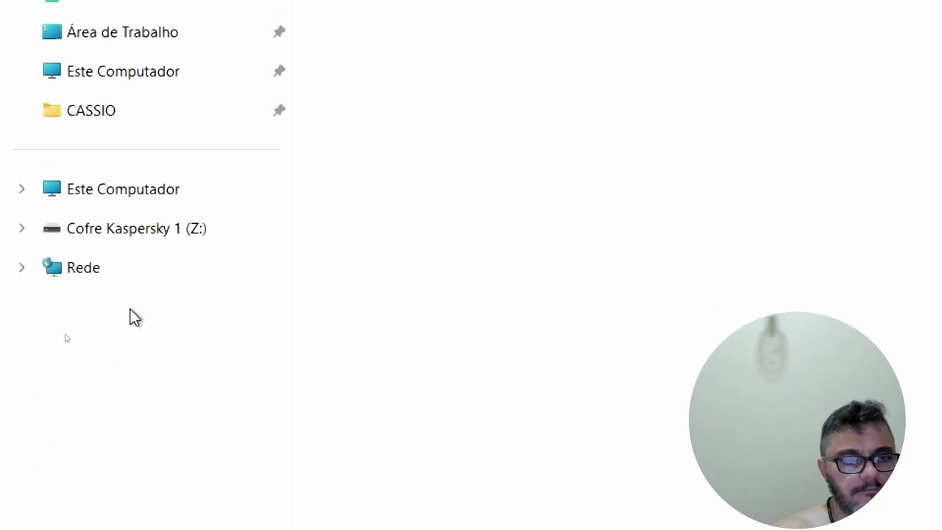
pyautogui.rightClick(129, 478)
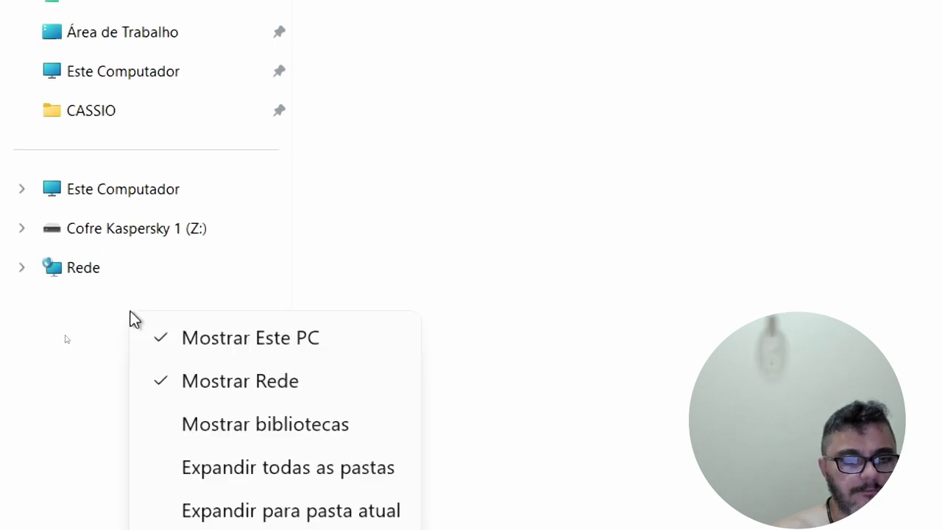
pyautogui.click(675, 273)
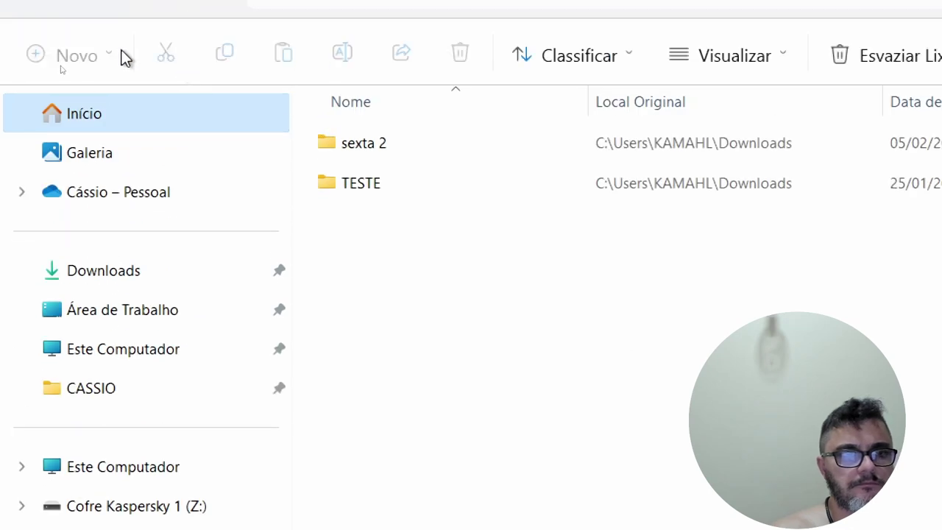
# - Pin the Documentos folder from the personal OneDrive to quick access and open it from there
pyautogui.click(140, 196)
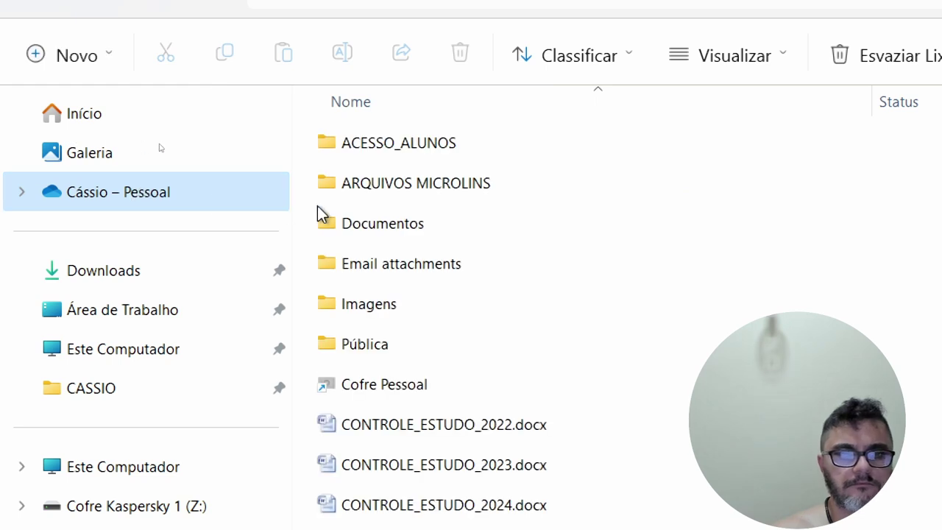
pyautogui.doubleClick(384, 210)
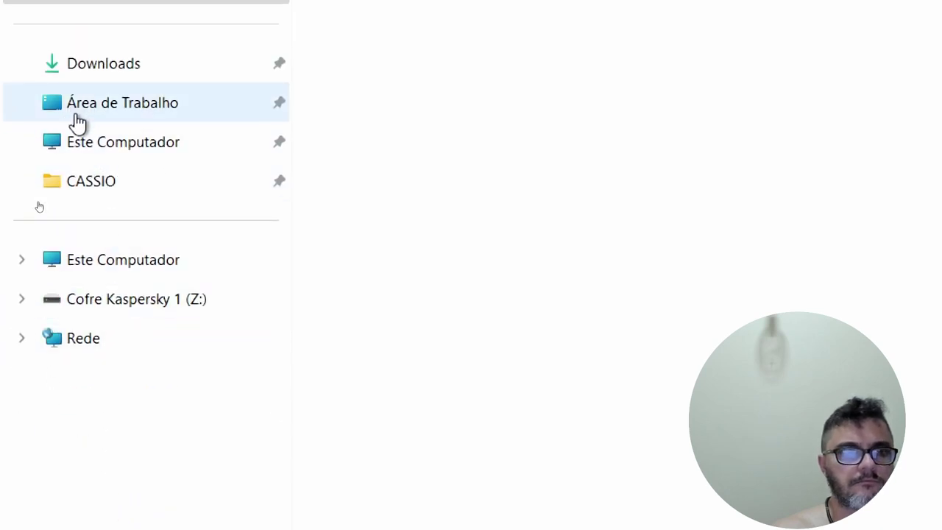
pyautogui.rightClick(111, 381)
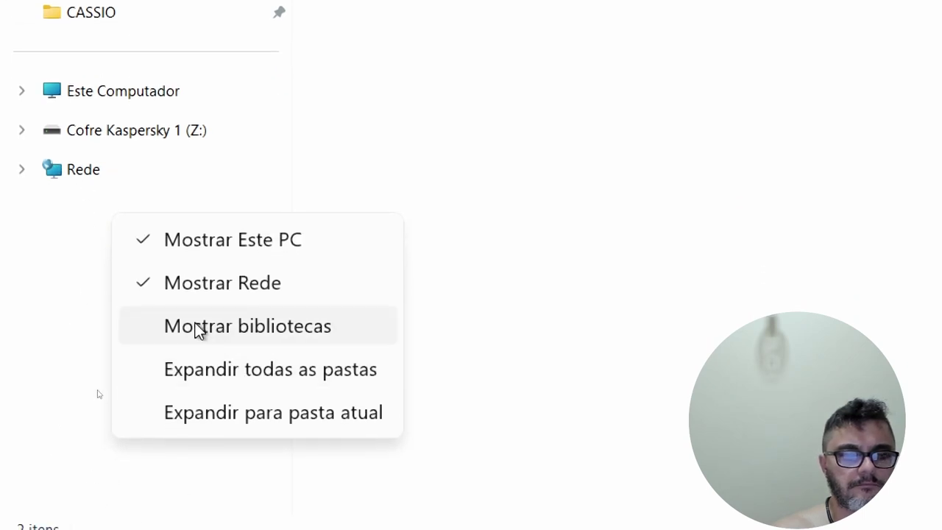
pyautogui.click(552, 168)
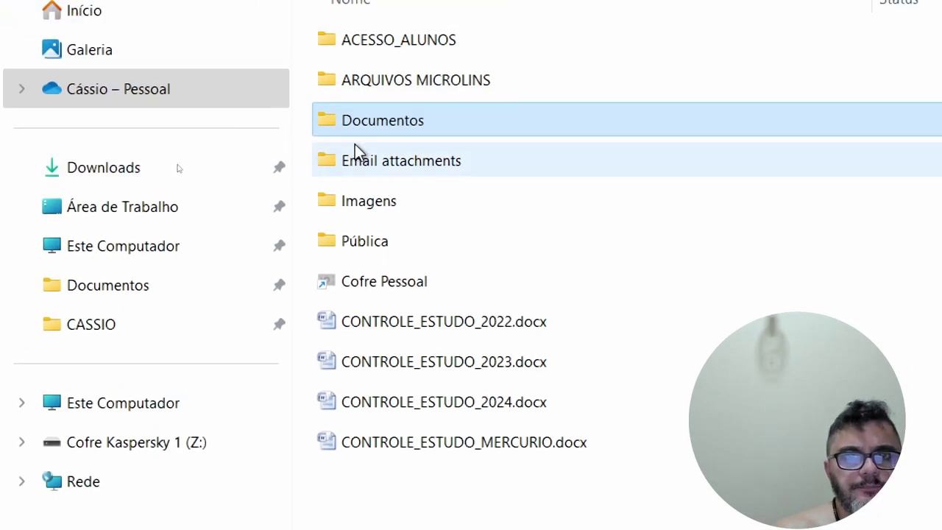
pyautogui.rightClick(357, 123)
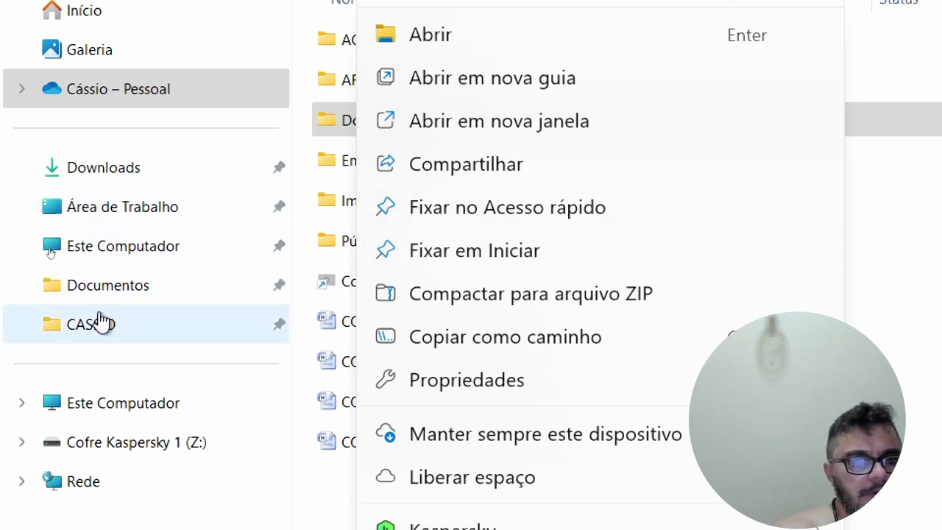
pyautogui.click(115, 288)
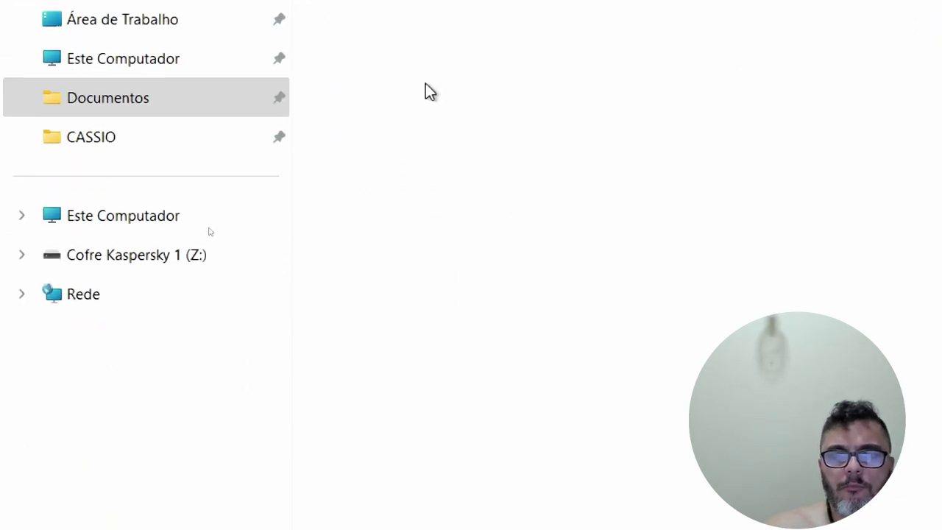
# - Create a new folder named AULA_1 inside Documentos
pyautogui.rightClick(413, 86)
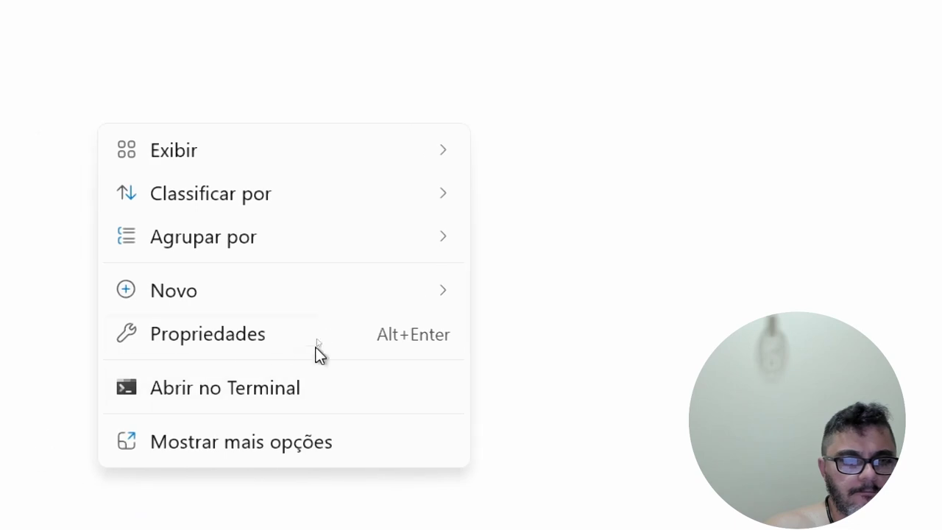
pyautogui.moveTo(285, 290)
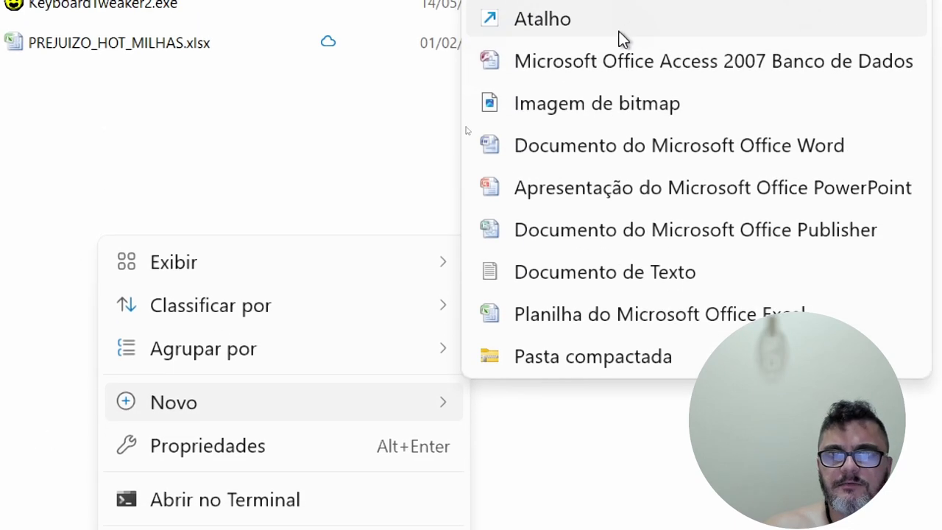
pyautogui.click(583, 42)
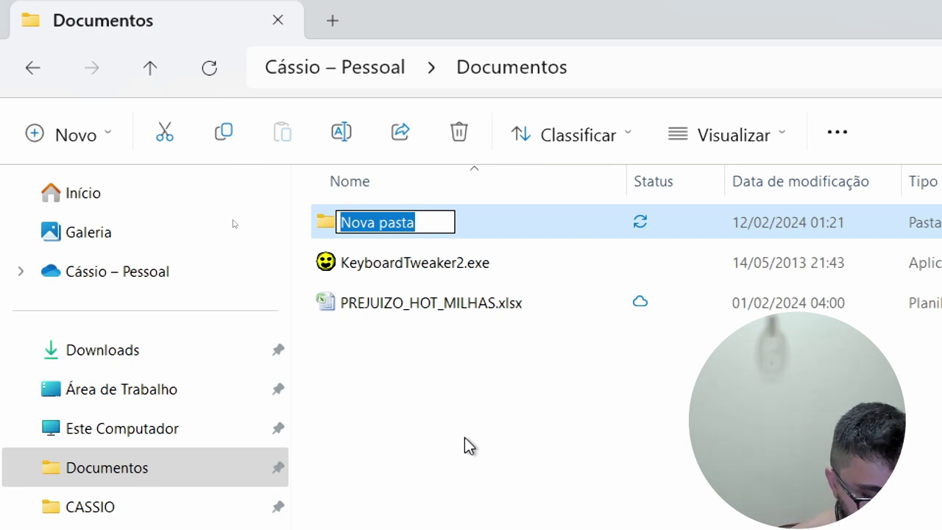
pyautogui.write('AU')
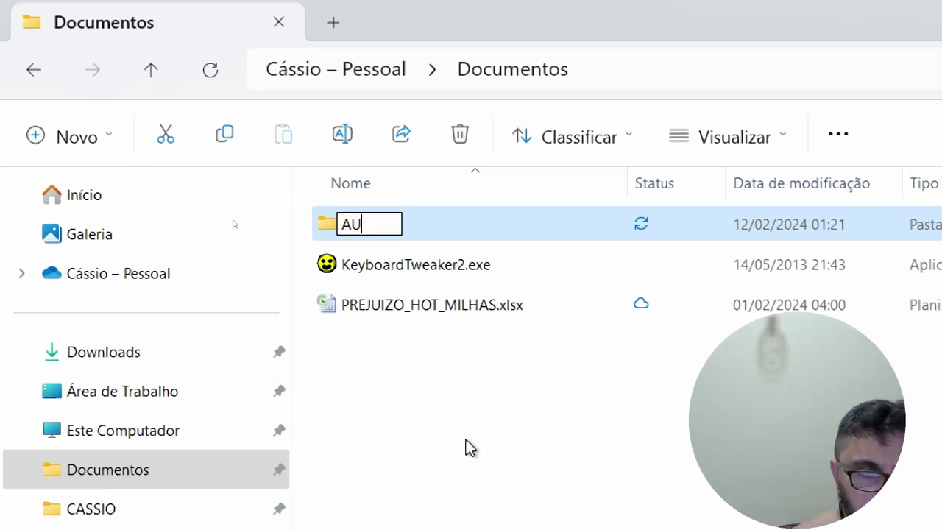
pyautogui.write('LA_')
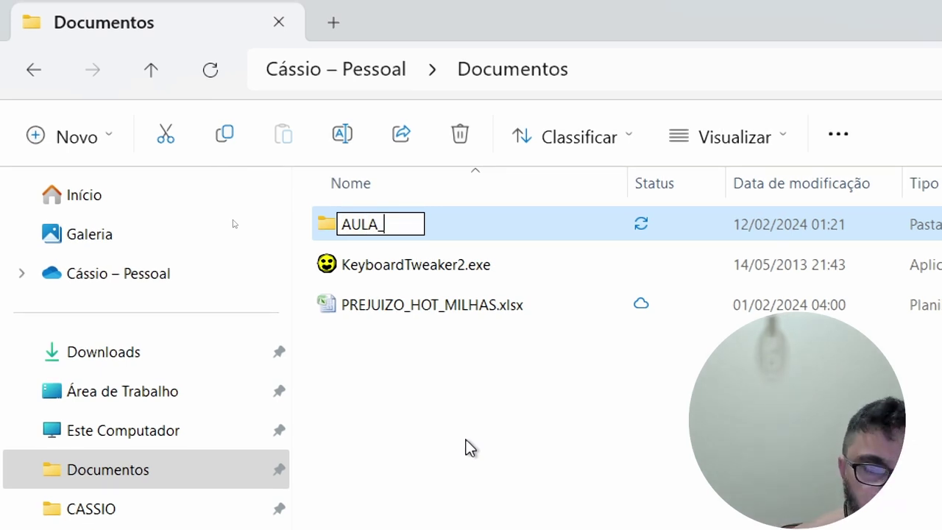
pyautogui.write('1')
pyautogui.press('Return')
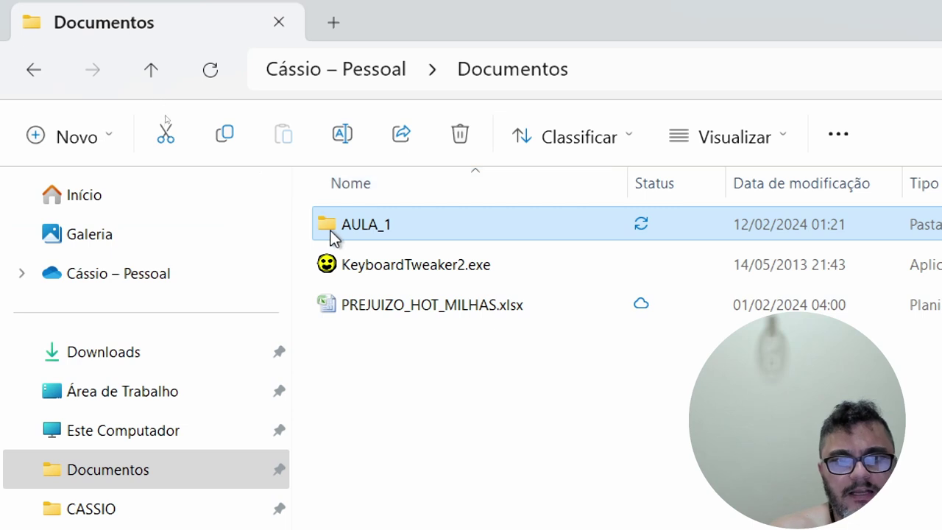
# - Create a new text document named POEMA.txt in the Documentos folder
pyautogui.click(107, 144)
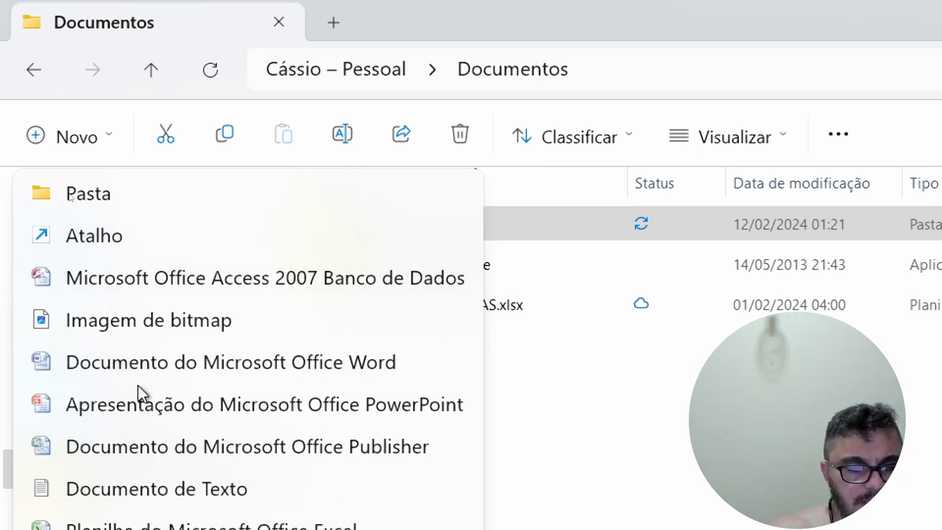
pyautogui.click(194, 478)
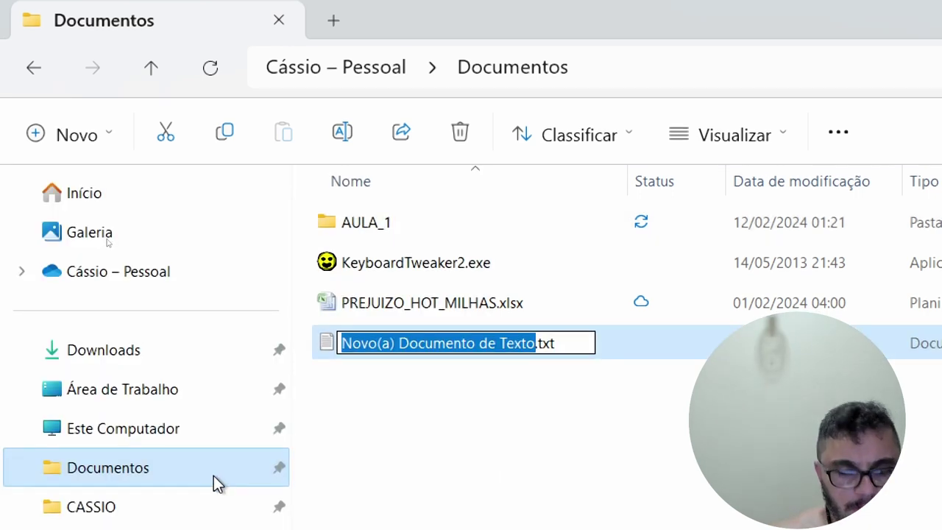
pyautogui.write('POEMA')
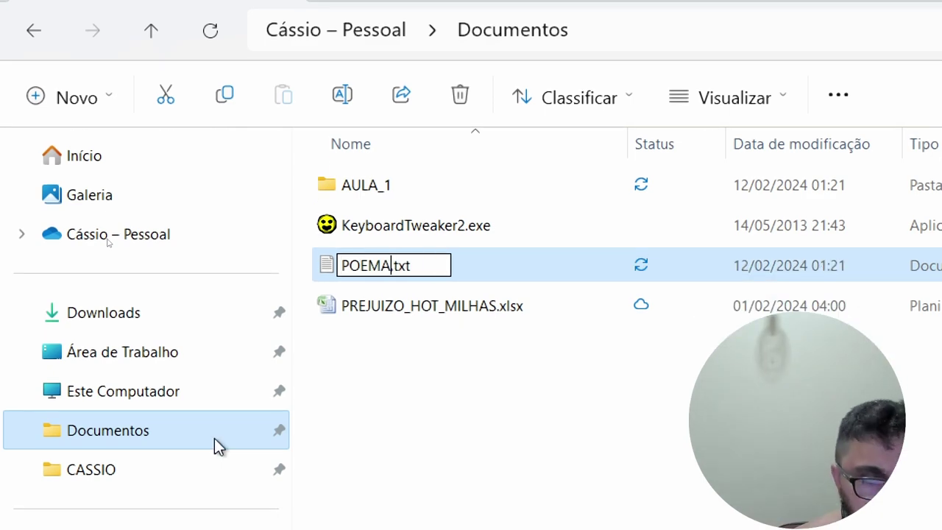
pyautogui.press('Return')
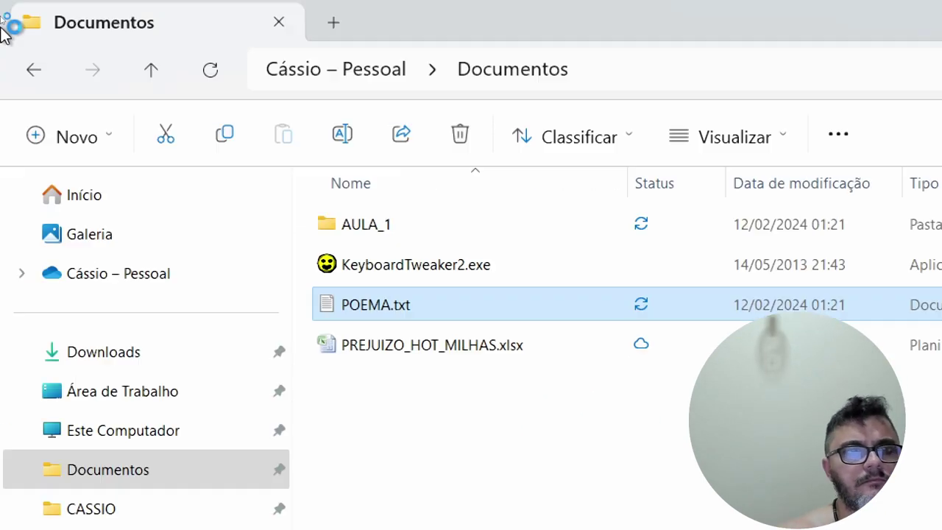
# - Open POEMA.txt to view its empty page, and close the text editor again
pyautogui.press('Return')
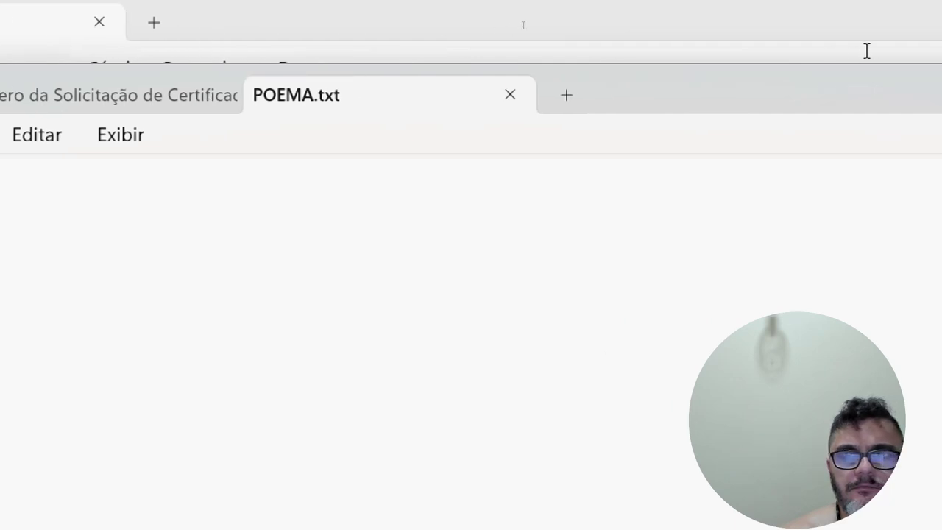
pyautogui.click(124, 96)
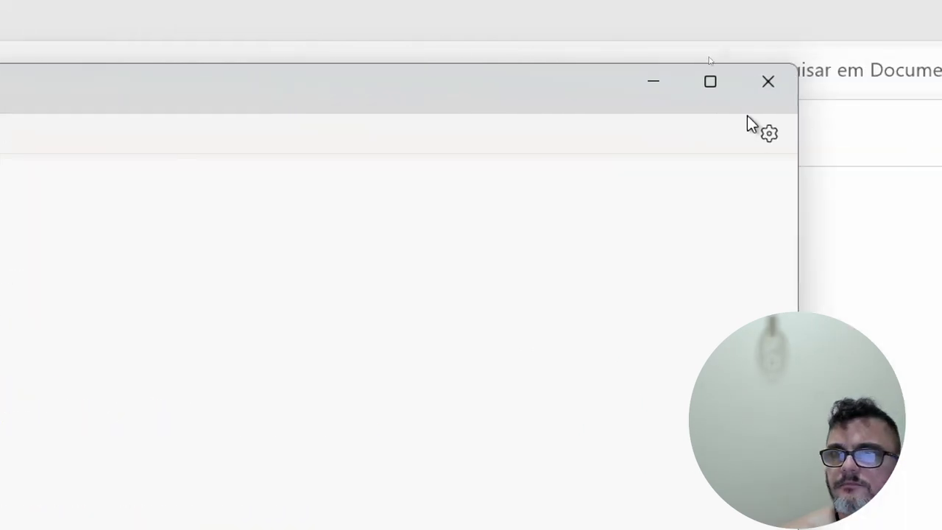
pyautogui.click(746, 90)
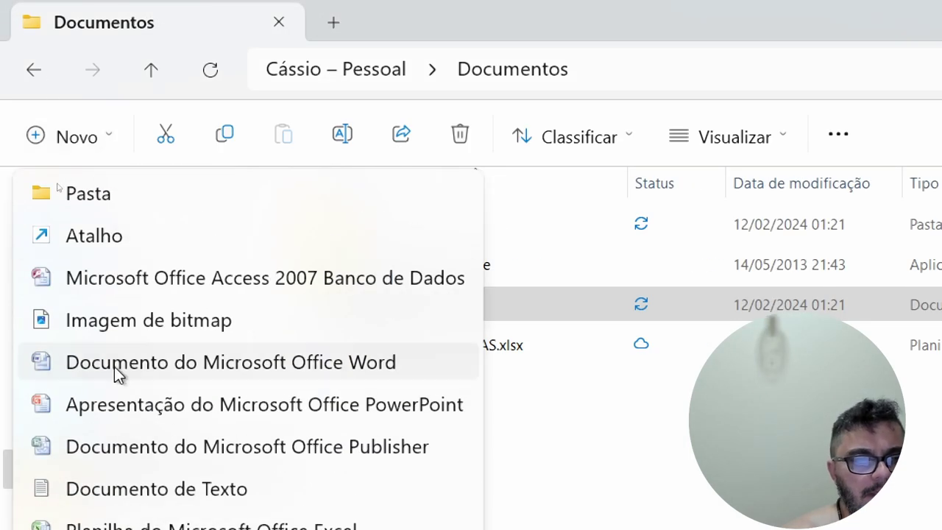
# - Create a new bitmap image named FOTO.bmp in the Documentos folder
pyautogui.click(120, 318)
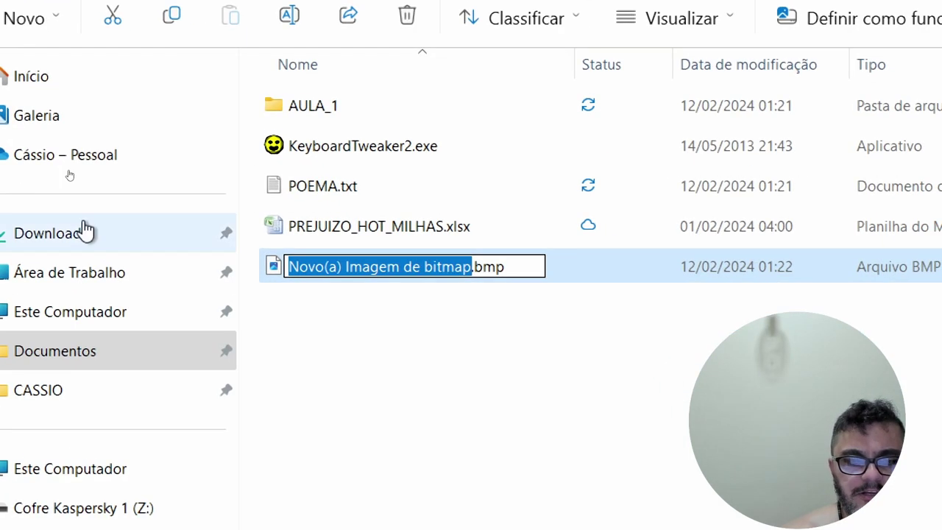
pyautogui.write('FOTO')
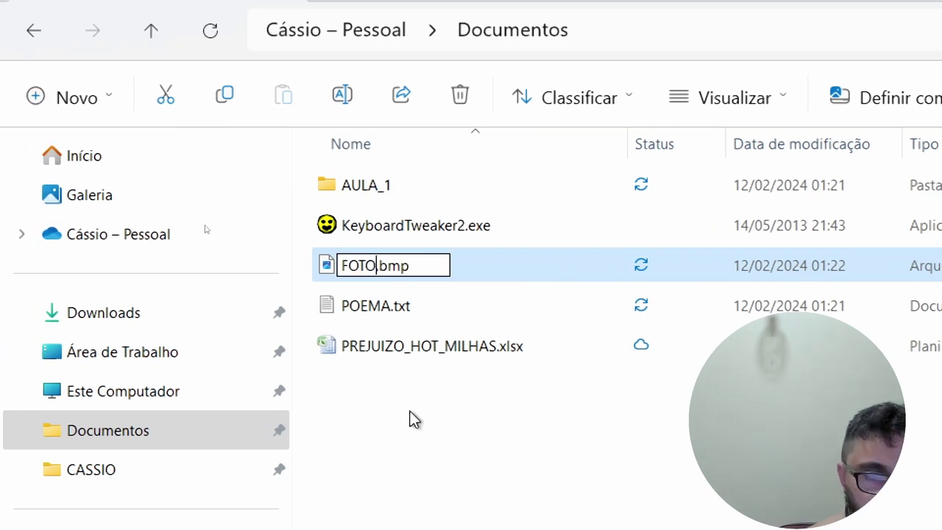
pyautogui.press('Return')
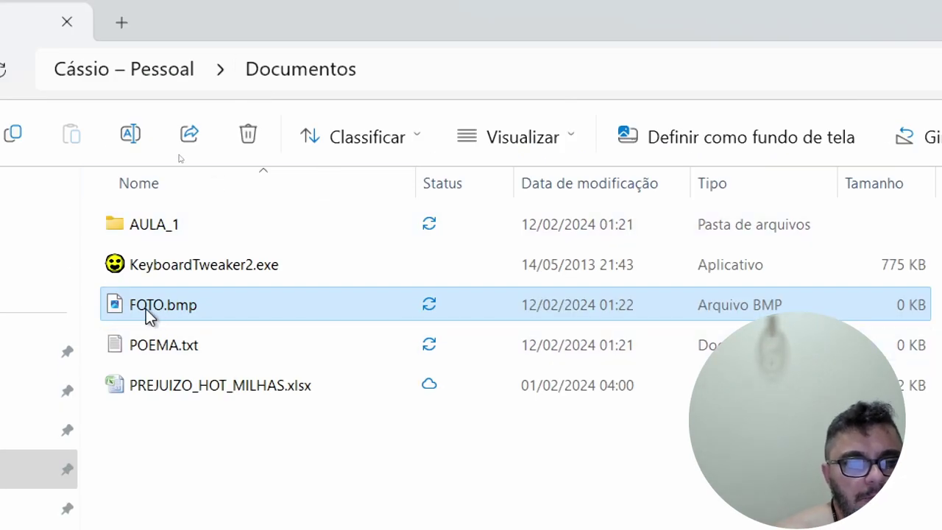
# - Move POEMA.txt from Documentos into the AULA_1 folder by cutting and pasting it
pyautogui.click(162, 352)
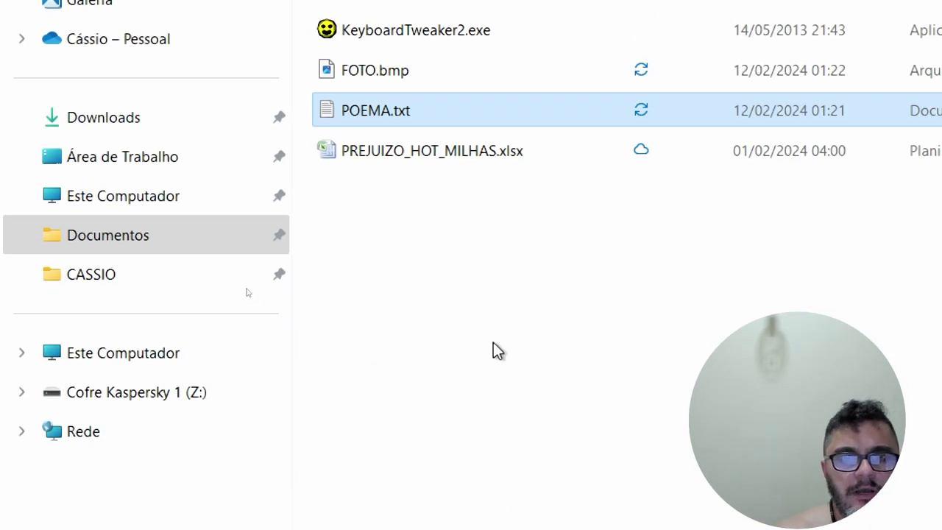
pyautogui.click(388, 352)
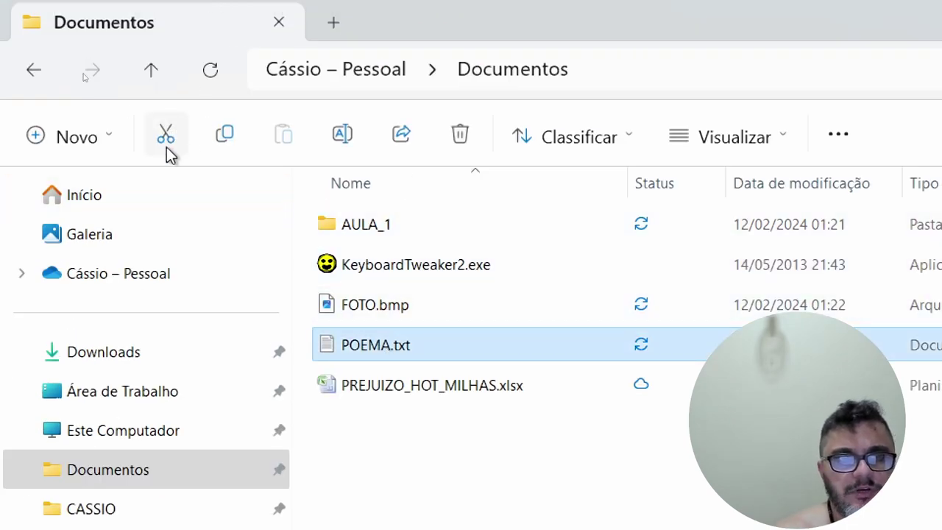
pyautogui.click(166, 140)
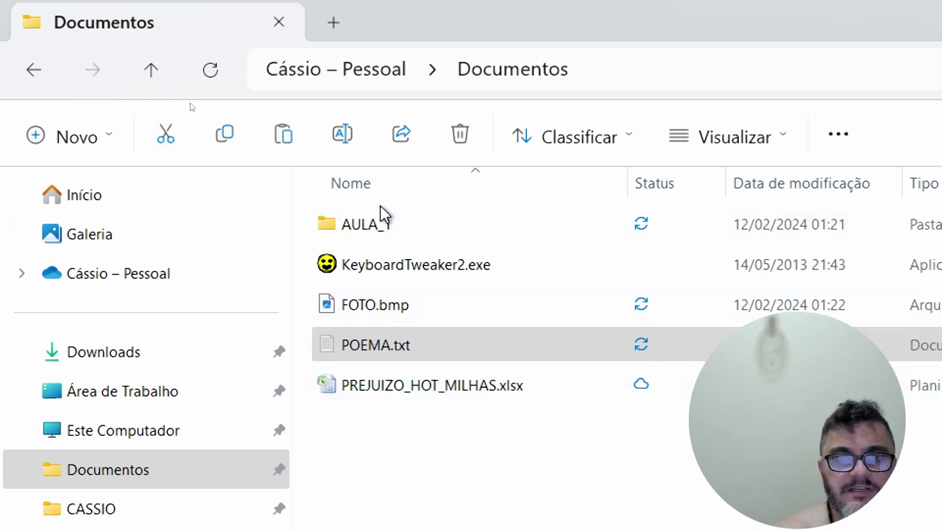
pyautogui.doubleClick(383, 230)
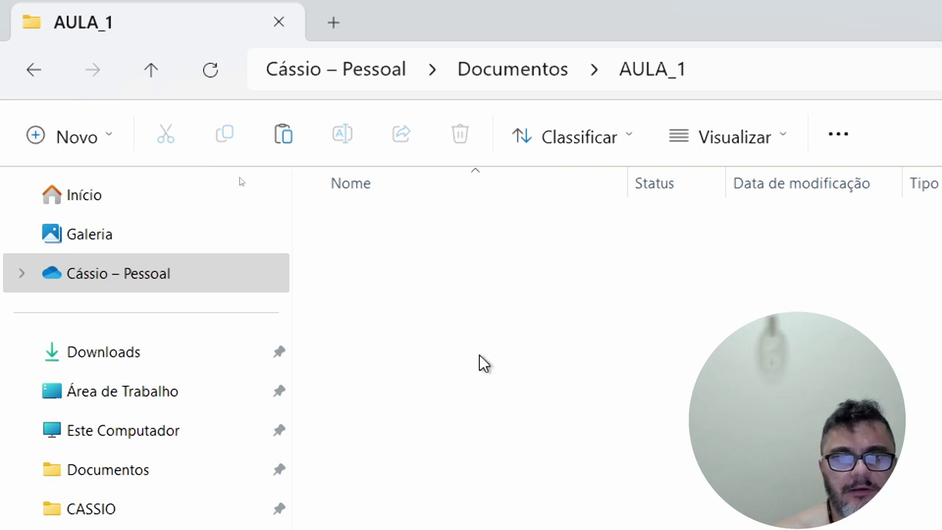
pyautogui.rightClick(451, 271)
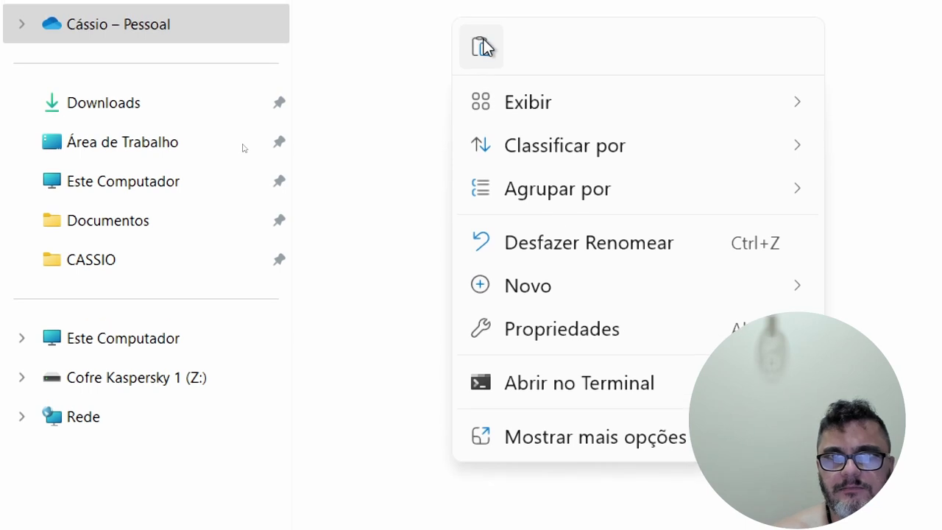
pyautogui.click(411, 83)
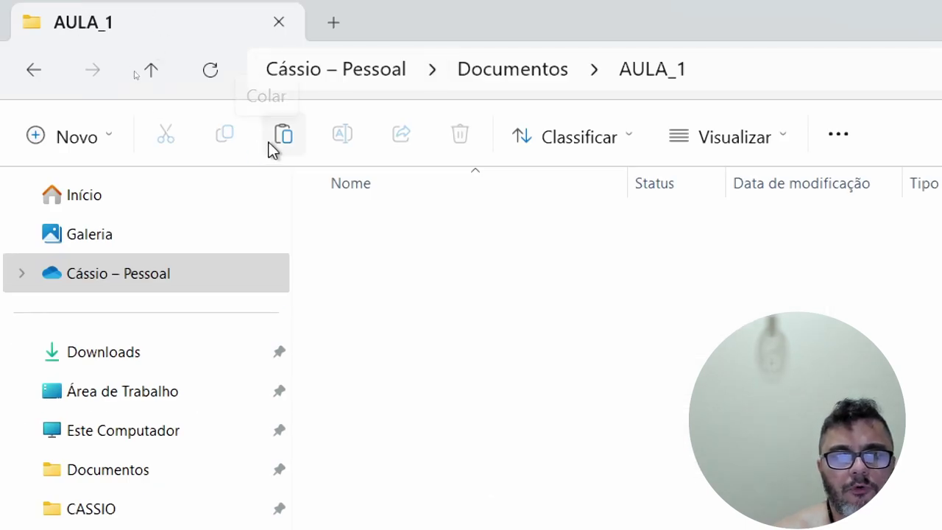
pyautogui.click(282, 135)
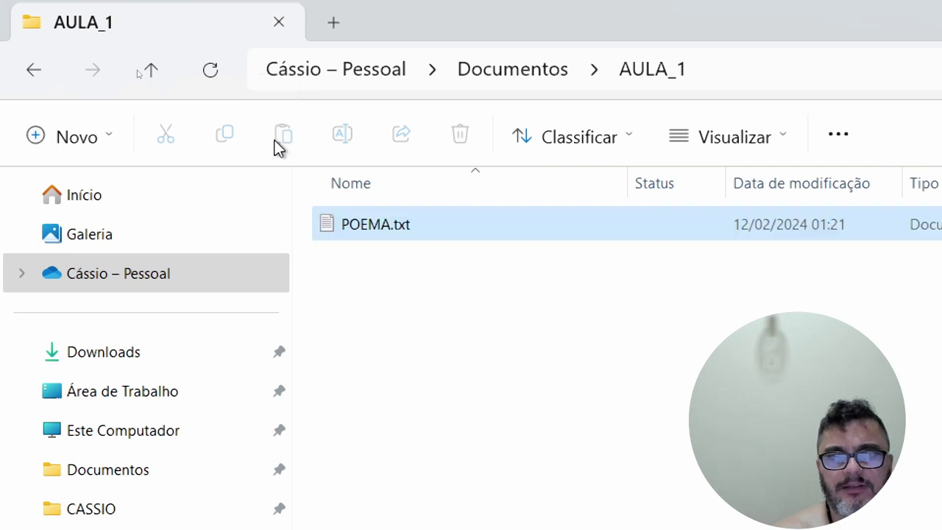
pyautogui.click(564, 453)
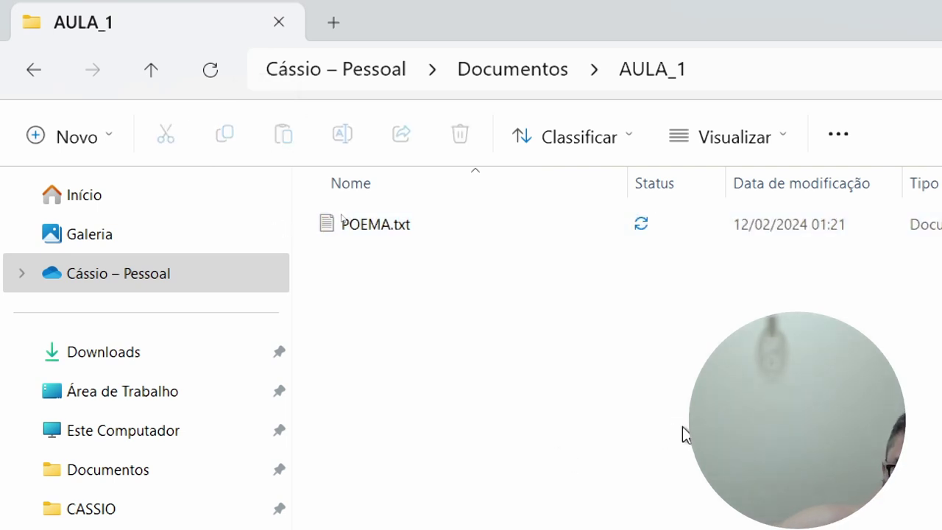
# - Return to Documentos and place a copy of FOTO.bmp in the AULA_1 folder, keeping the original in Documentos
pyautogui.click(553, 76)
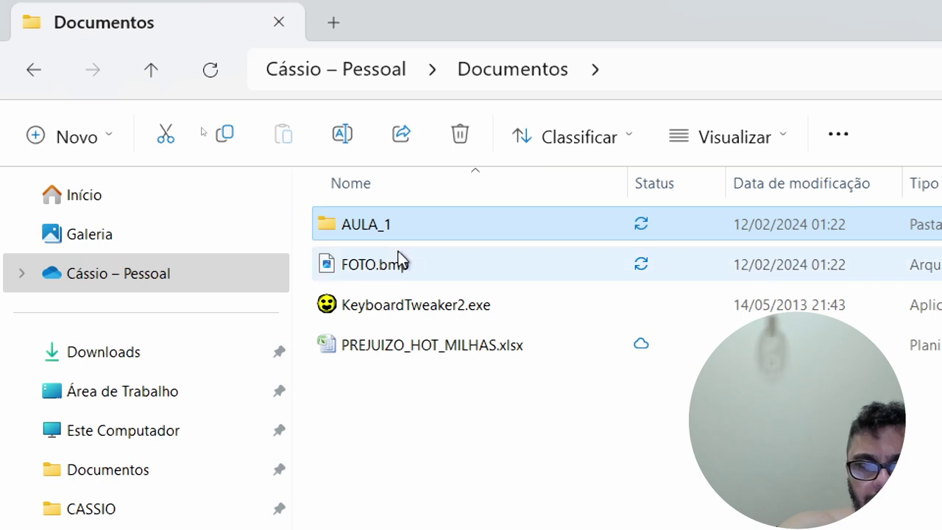
pyautogui.click(380, 272)
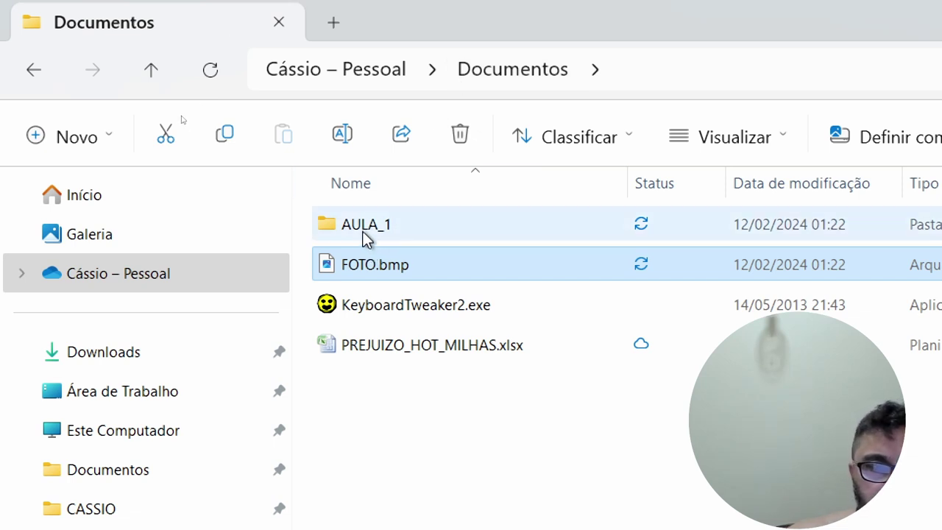
pyautogui.moveTo(438, 225)
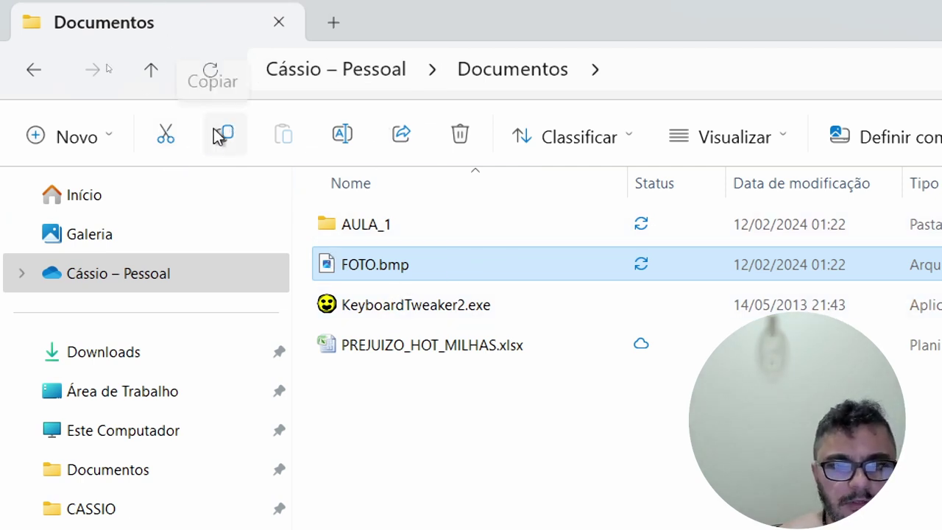
pyautogui.click(461, 425)
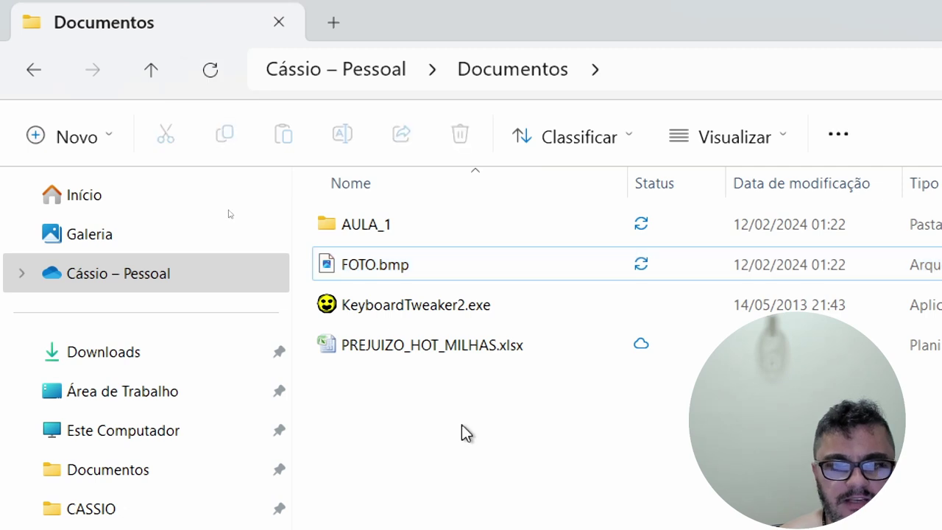
pyautogui.click(404, 263)
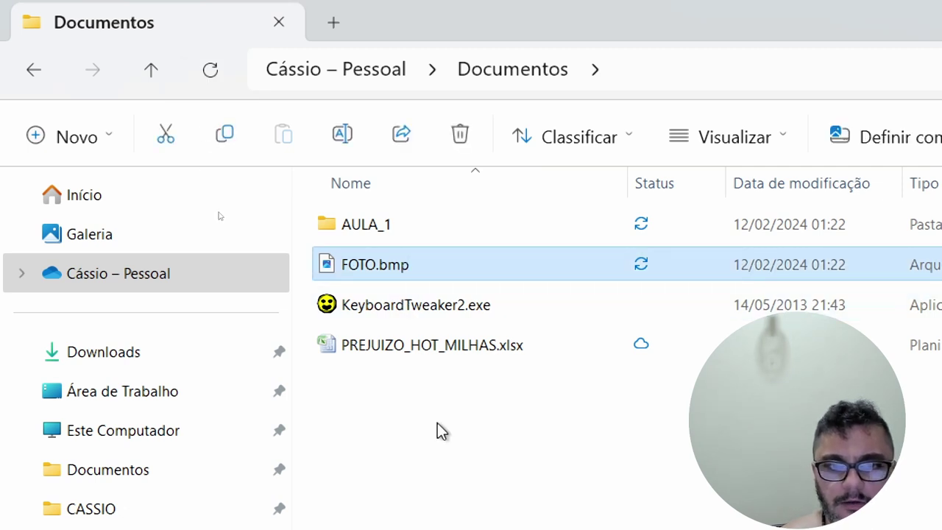
pyautogui.click(438, 425)
pyautogui.click(403, 260)
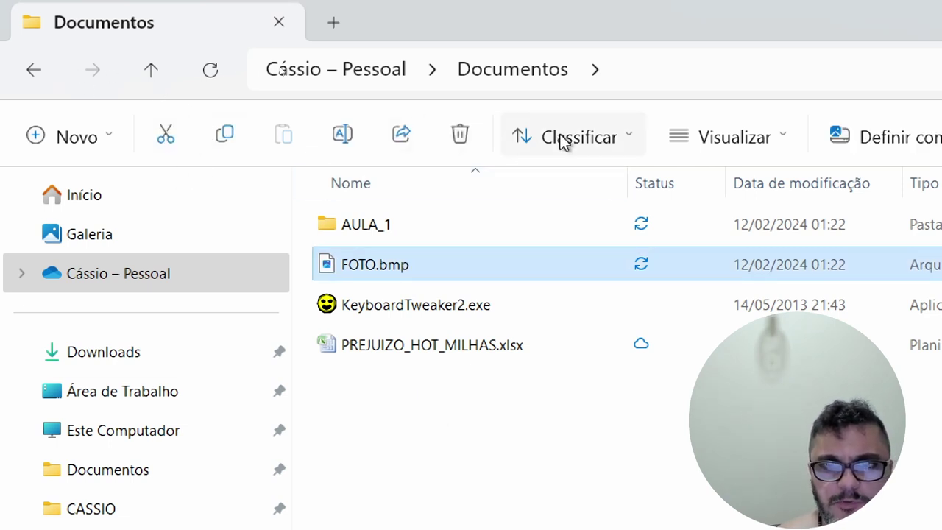
pyautogui.click(225, 134)
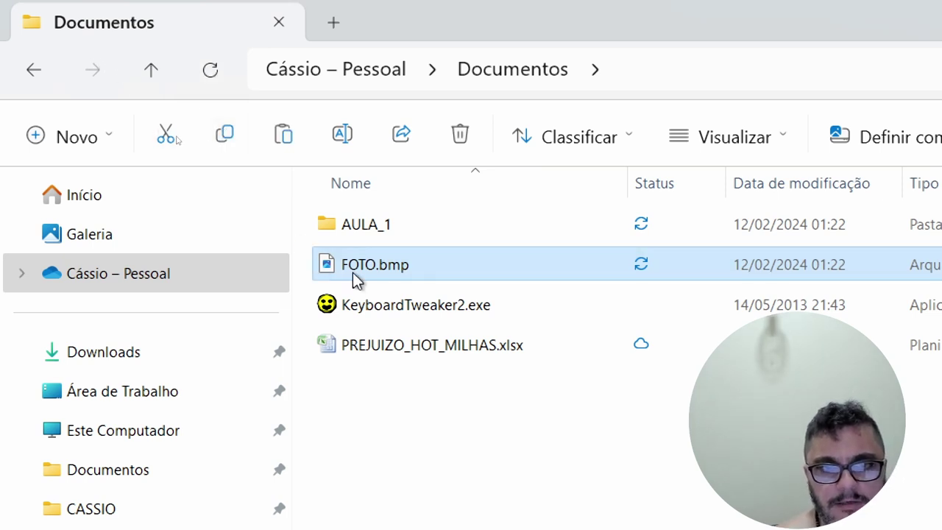
pyautogui.doubleClick(343, 234)
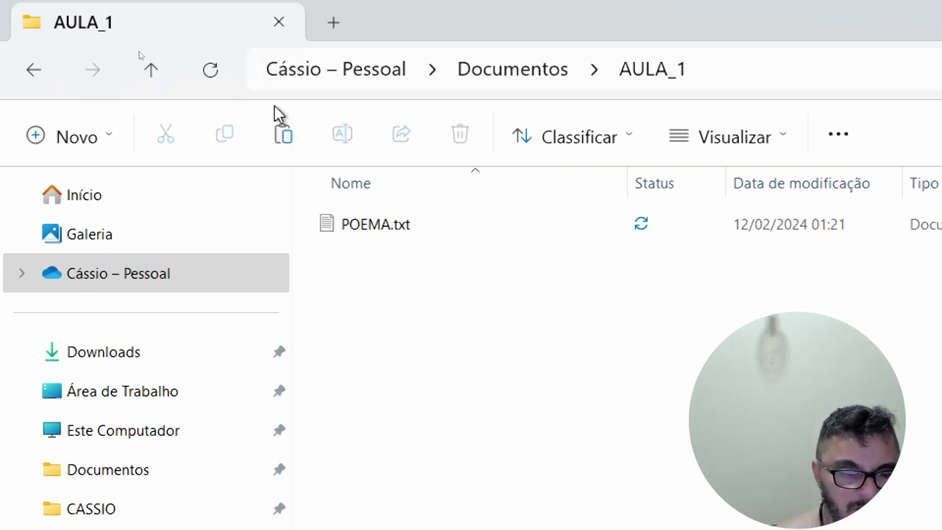
pyautogui.rightClick(435, 349)
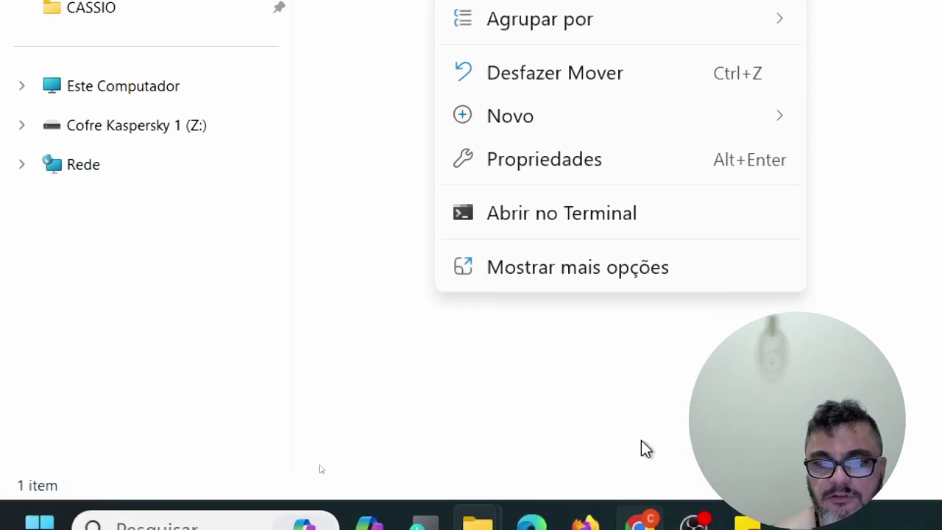
pyautogui.click(563, 260)
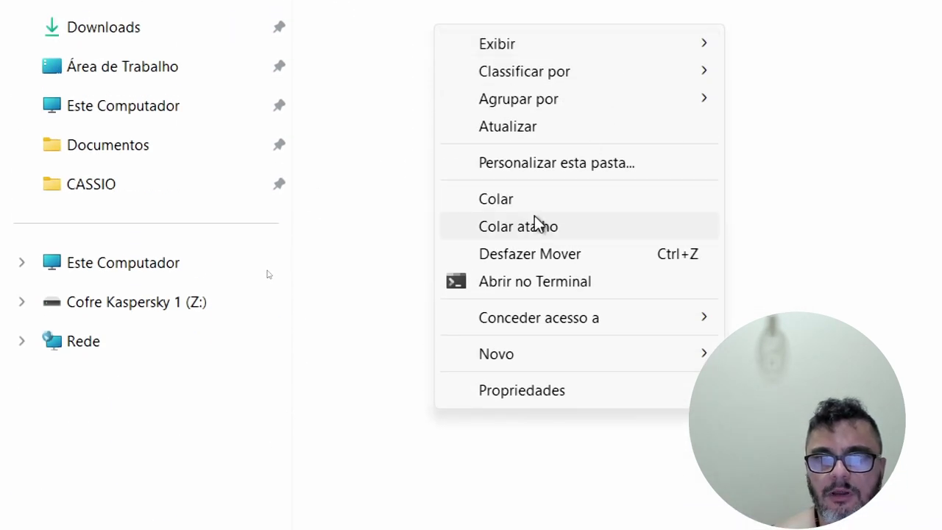
pyautogui.click(532, 72)
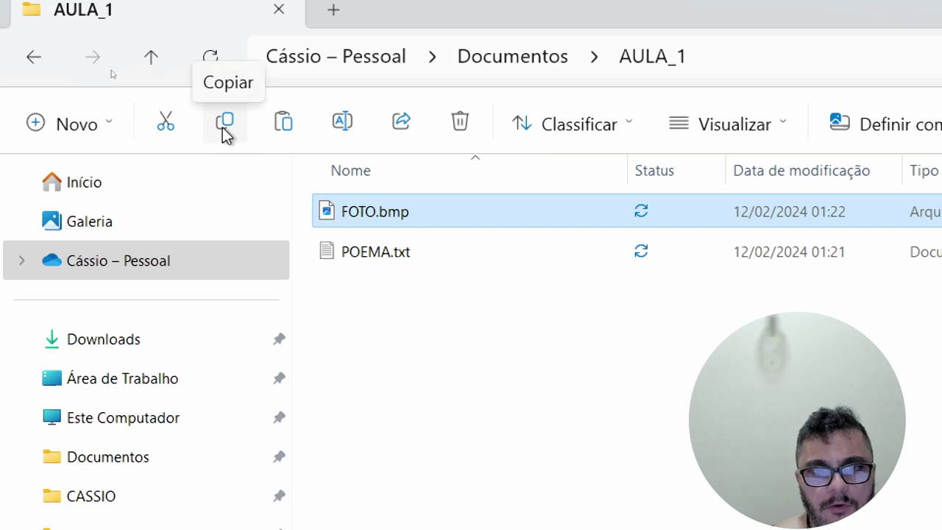
# - Check Documentos and the AULA_1 folder for their respective FOTO.bmp files
pyautogui.click(472, 59)
pyautogui.click(405, 250)
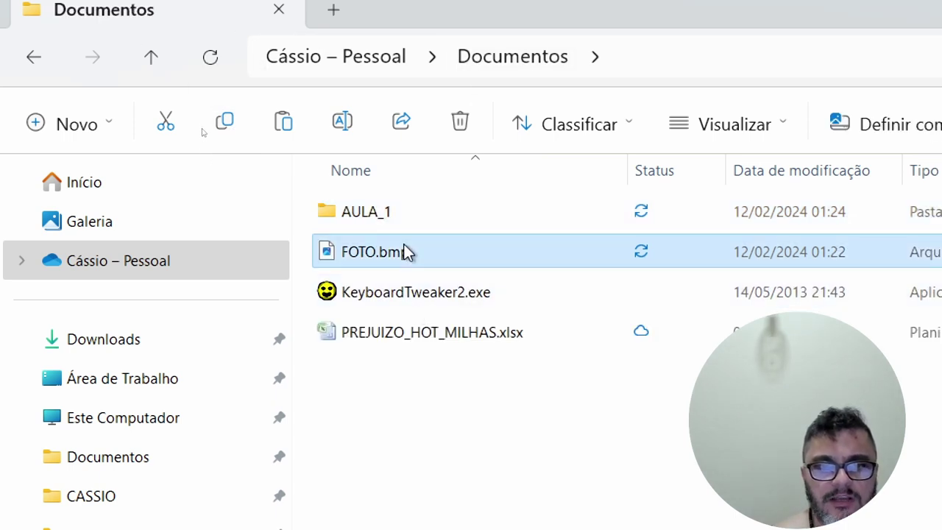
pyautogui.click(385, 193)
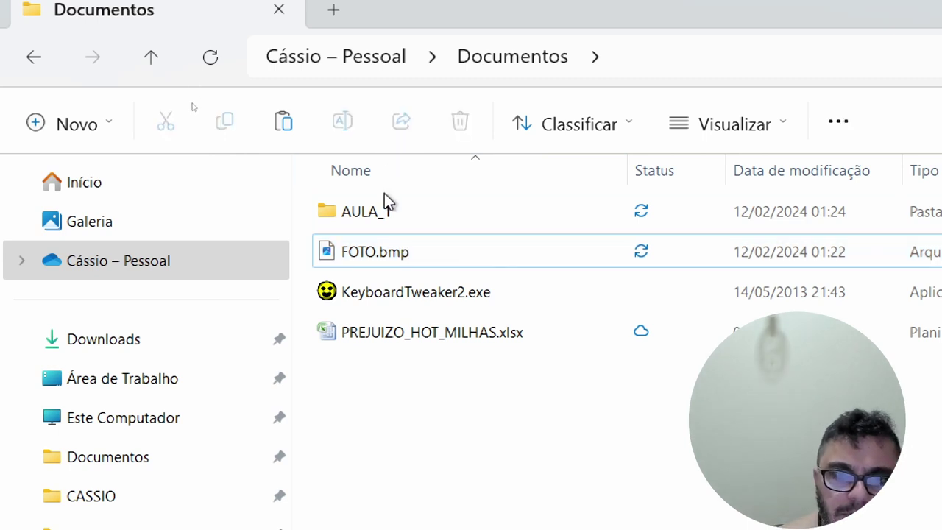
pyautogui.doubleClick(382, 220)
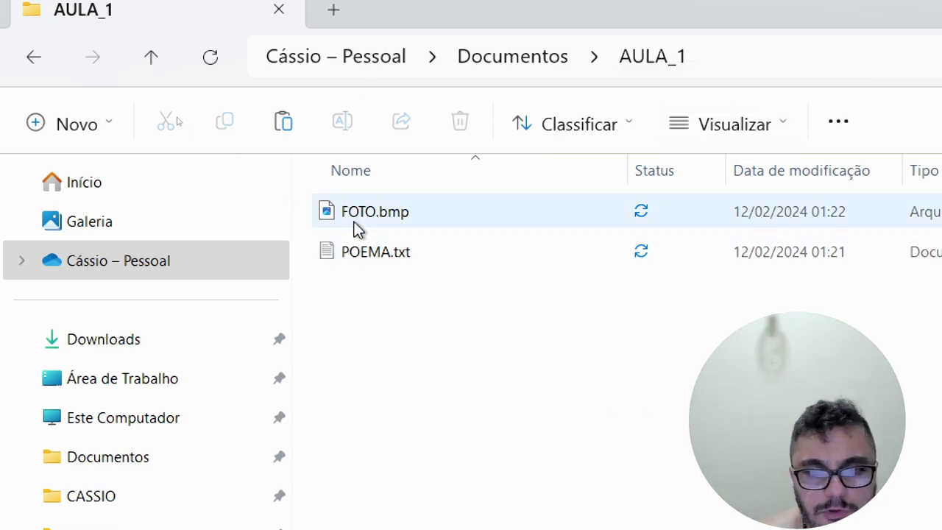
pyautogui.moveTo(354, 222)
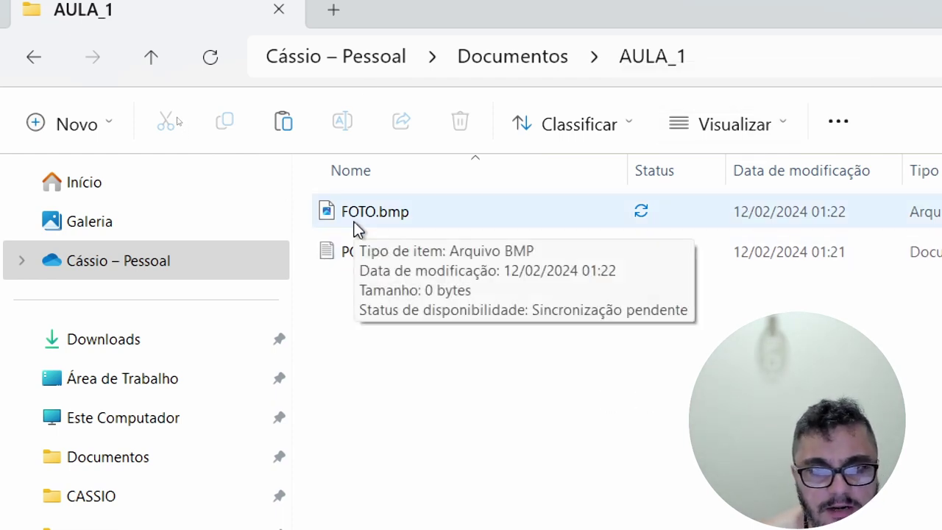
# - Delete the FOTO.bmp copy from the AULA_1 folder, confirming its move to the Lixeira
pyautogui.click(401, 218)
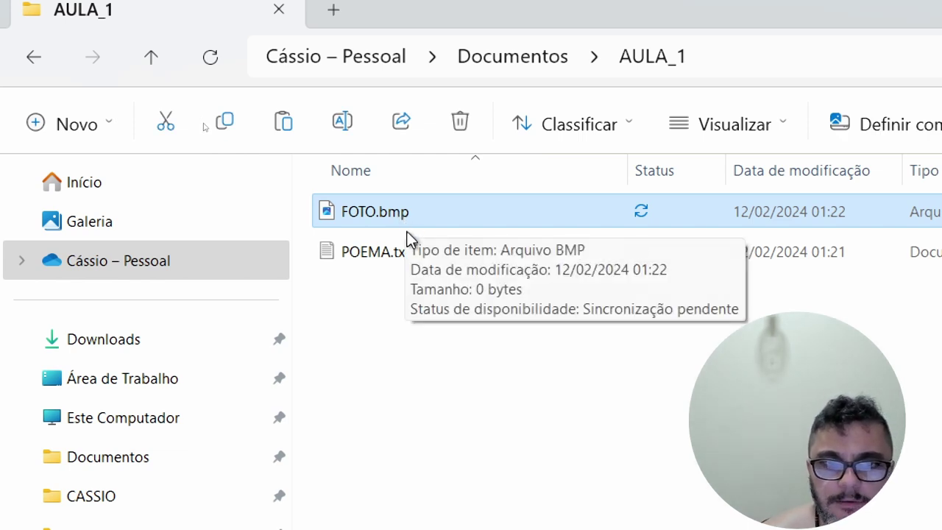
pyautogui.click(455, 129)
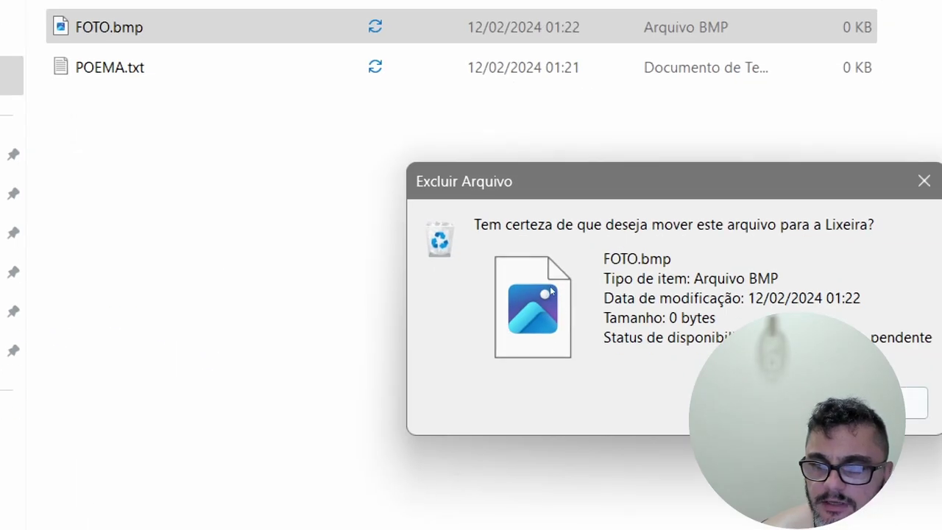
pyautogui.press('Return')
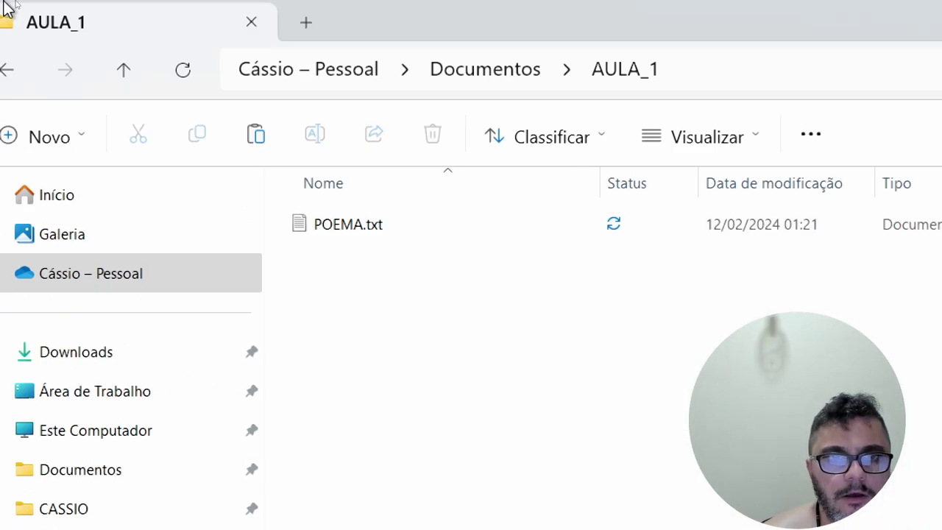
# - Delete POEMA.txt from the AULA_1 folder, confirming its move to the Lixeira
pyautogui.click(312, 226)
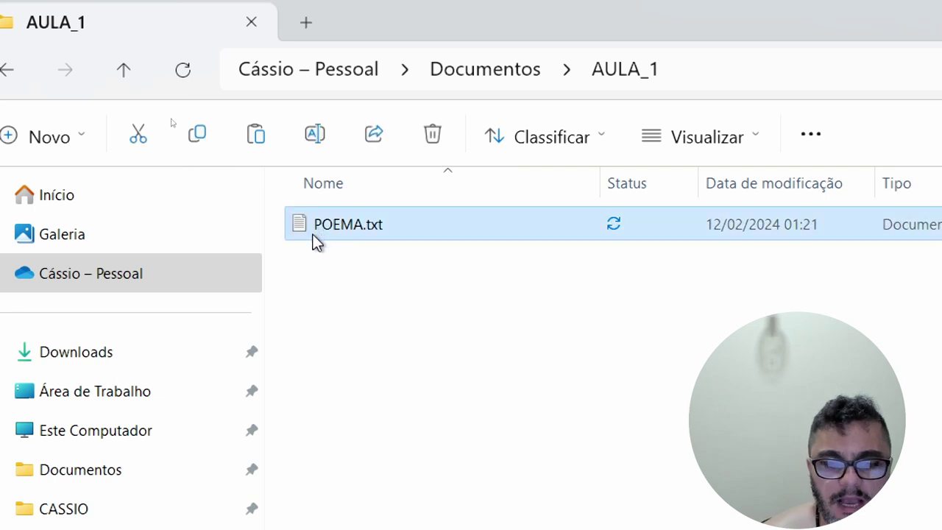
pyautogui.press('Delete')
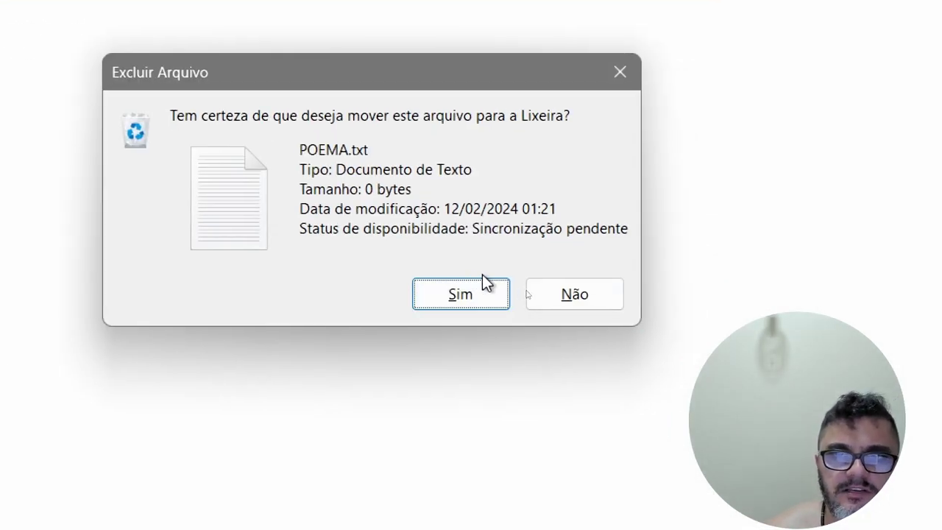
pyautogui.click(477, 292)
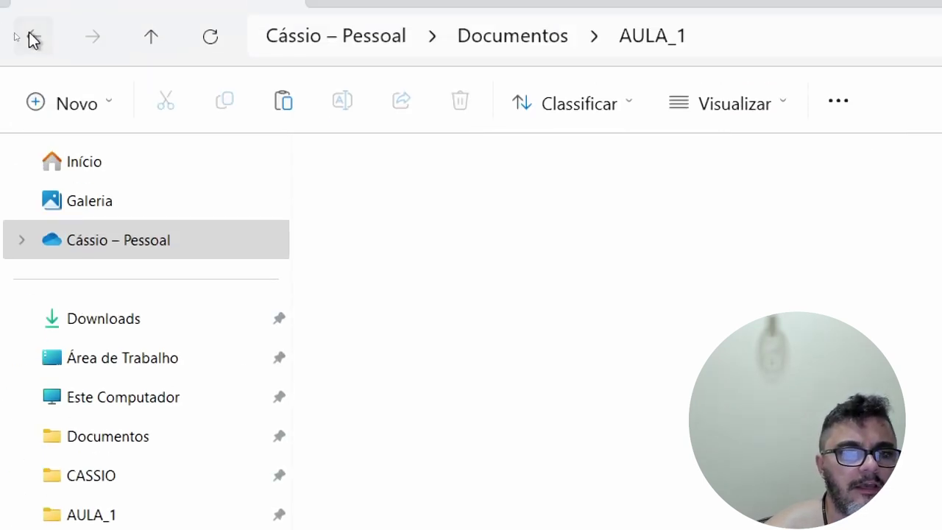
# - Go back to Documentos and delete the AULA_1 folder, confirming its move to the Lixeira
pyautogui.click(33, 37)
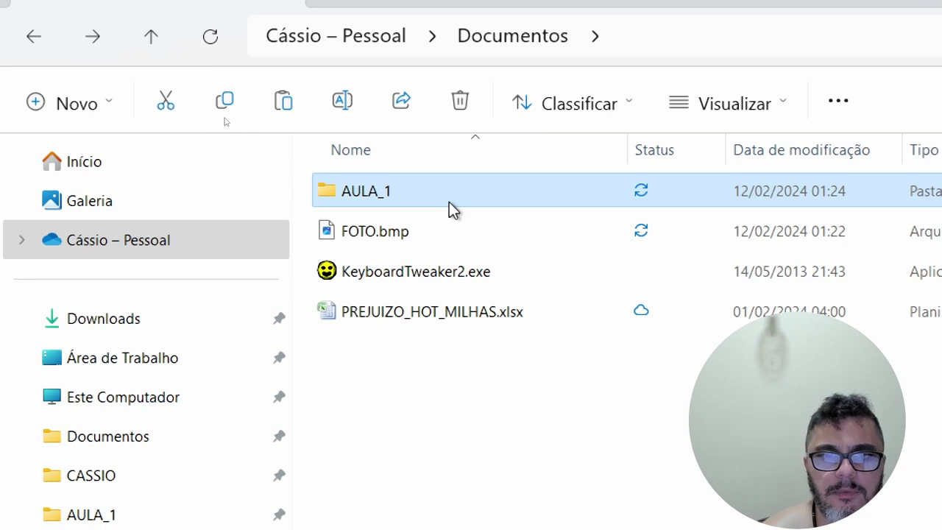
pyautogui.rightClick(449, 202)
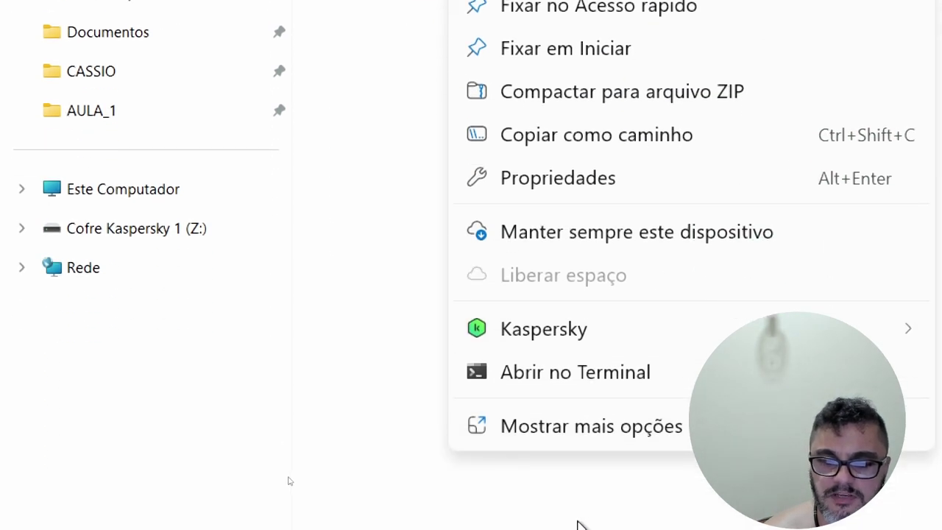
pyautogui.click(567, 412)
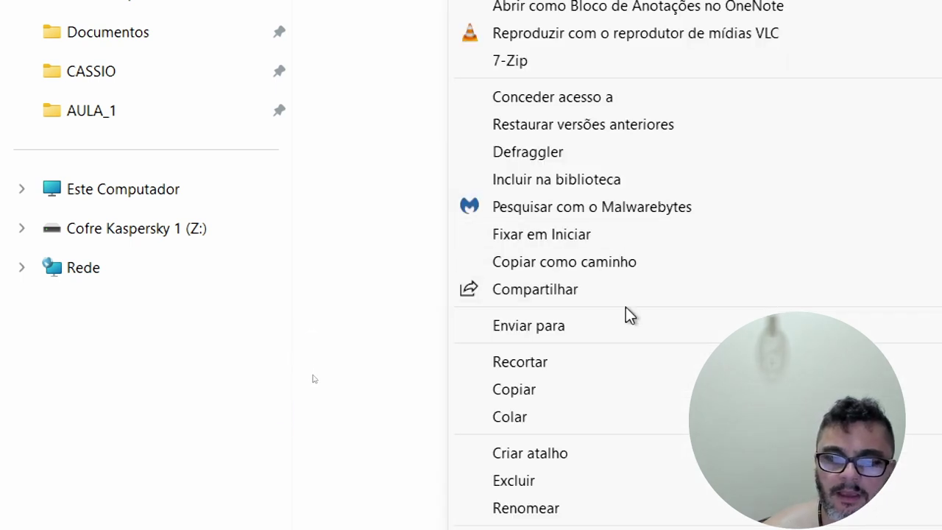
pyautogui.click(587, 480)
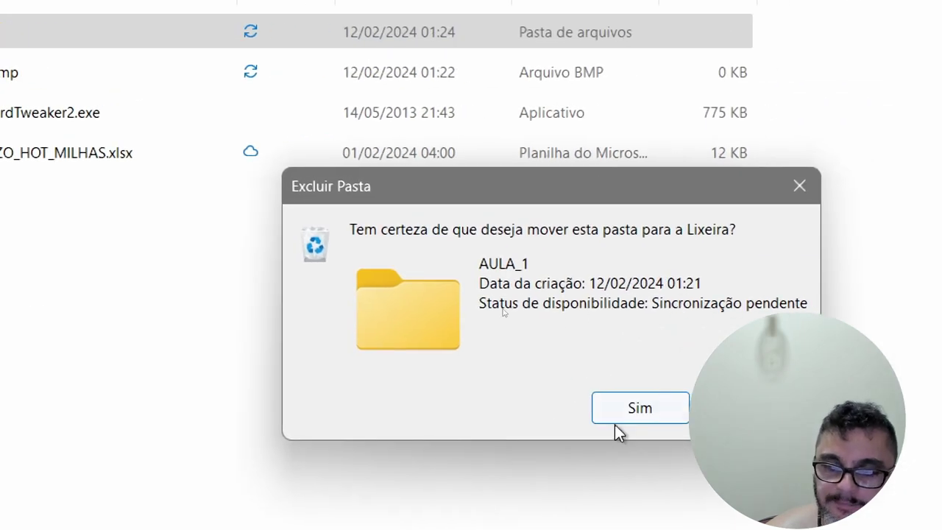
pyautogui.click(616, 423)
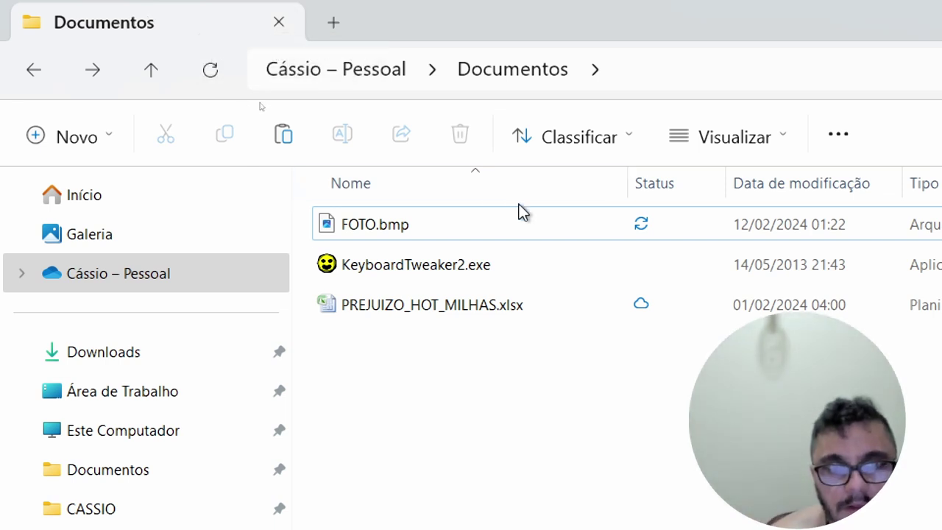
pyautogui.moveTo(534, 213)
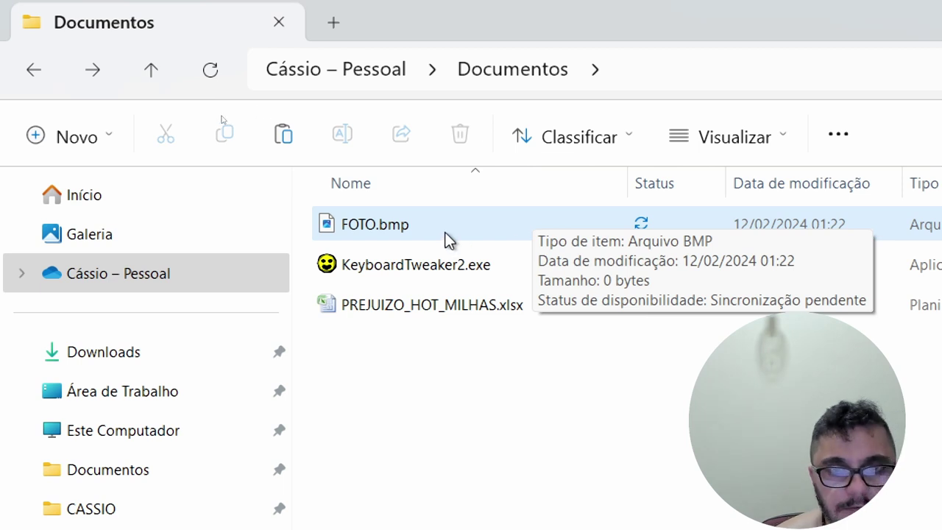
# - Duplicate FOTO.bmp within the Documentos folder by copying and pasting it there
pyautogui.click(389, 217)
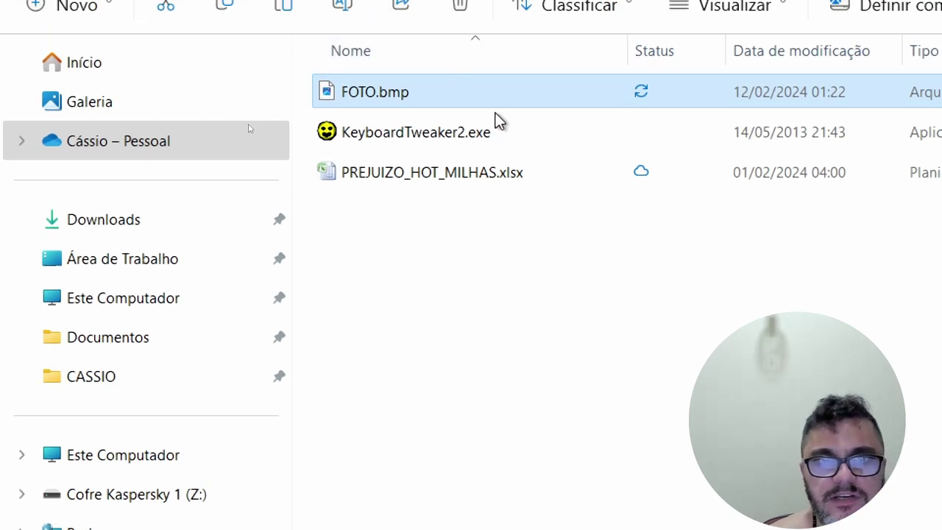
pyautogui.click(533, 266)
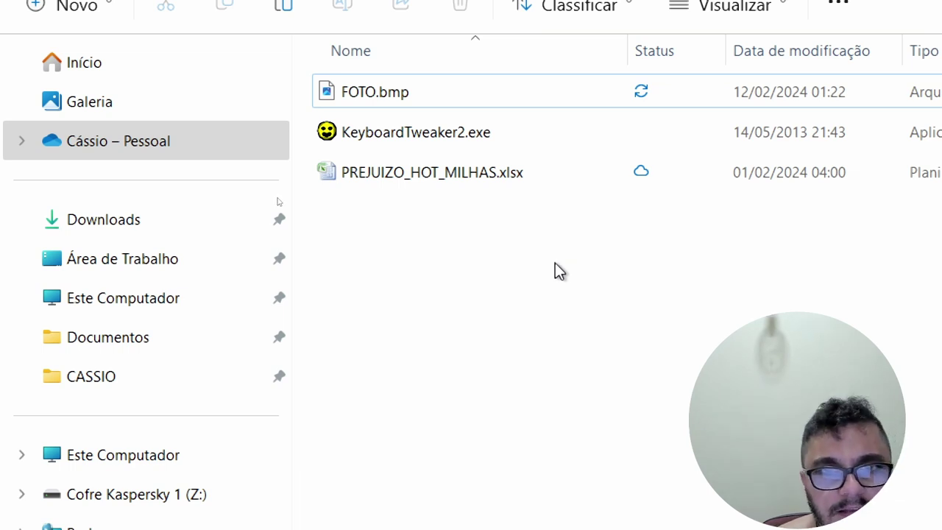
pyautogui.hotkey('ctrl', 'v')
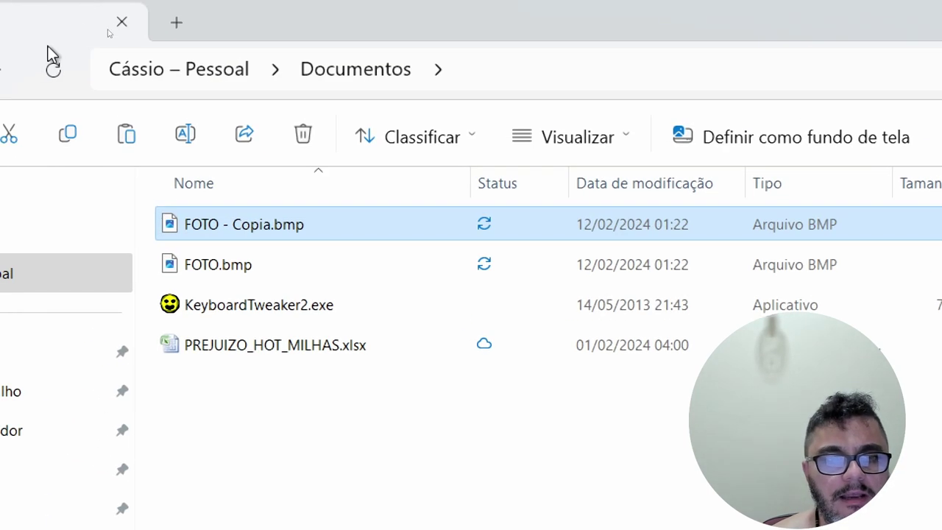
# - Select both FOTO - Copia.bmp and FOTO.bmp in Documentos and permanently delete them, confirming the deletion
pyautogui.click(287, 233)
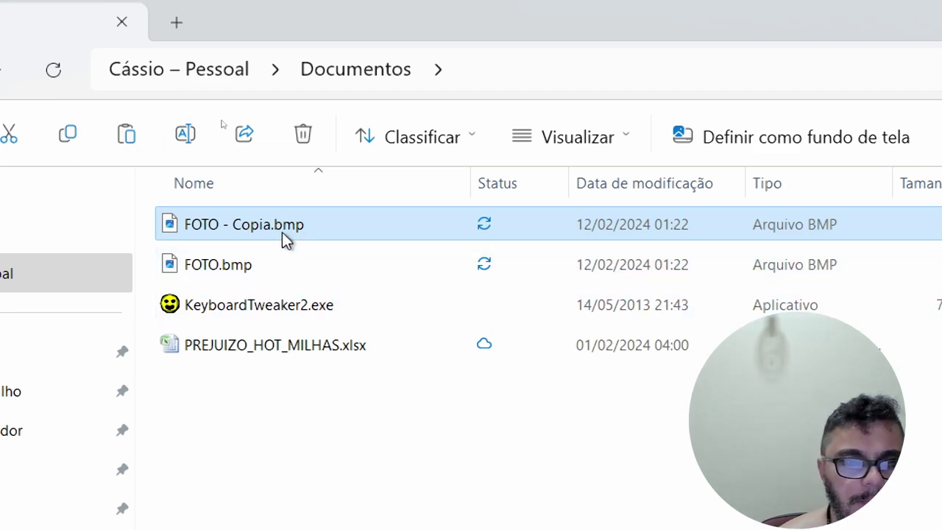
pyautogui.keyDown('ctrl'); pyautogui.click(444, 265); pyautogui.keyUp('ctrl')
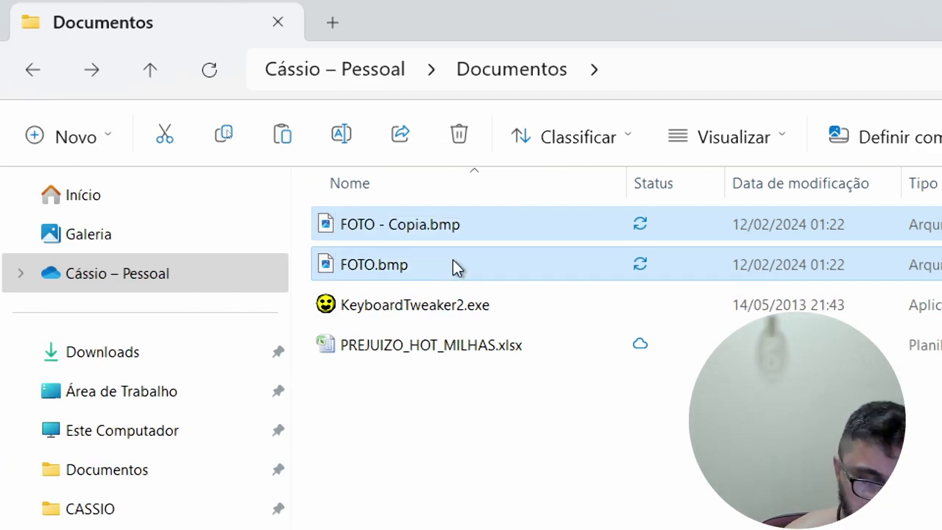
pyautogui.hotkey('shift', 'Delete')
pyautogui.press('Return')
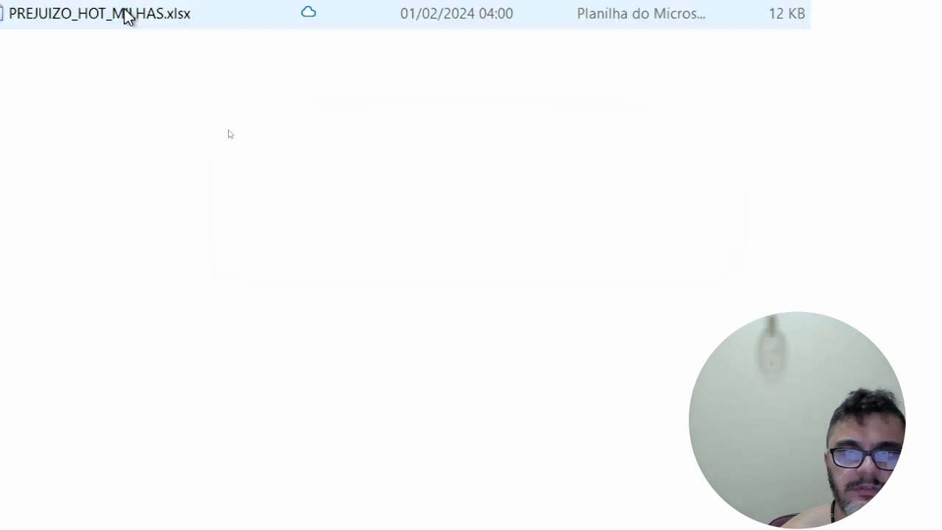